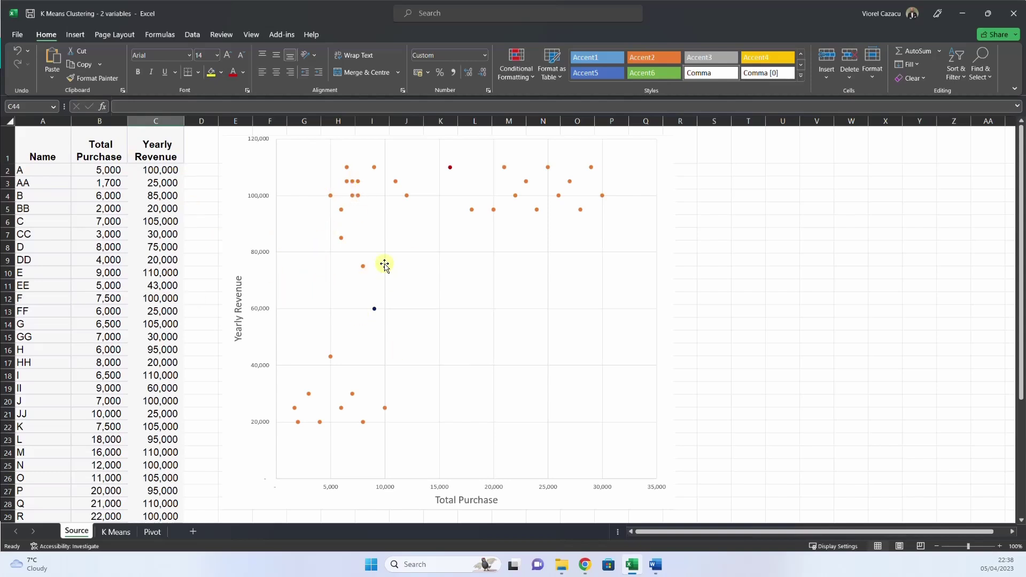
Step: Inspect the Total Purchase and Yearly Revenue columns and the scatter chart's data ranges
{"action": "left_click", "coordinate": [131, 136]}
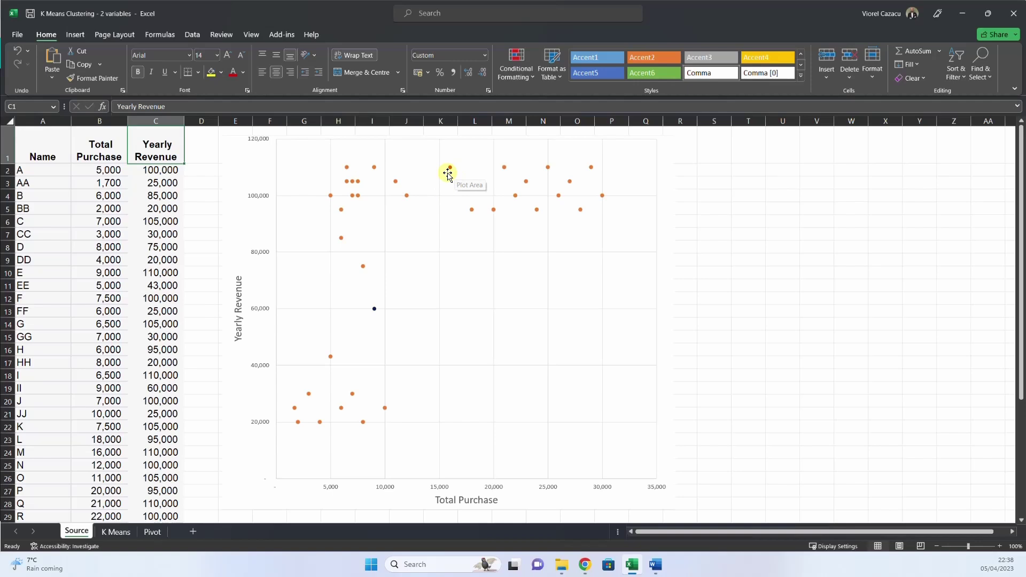
{"action": "mouse_move", "coordinate": [451, 172]}
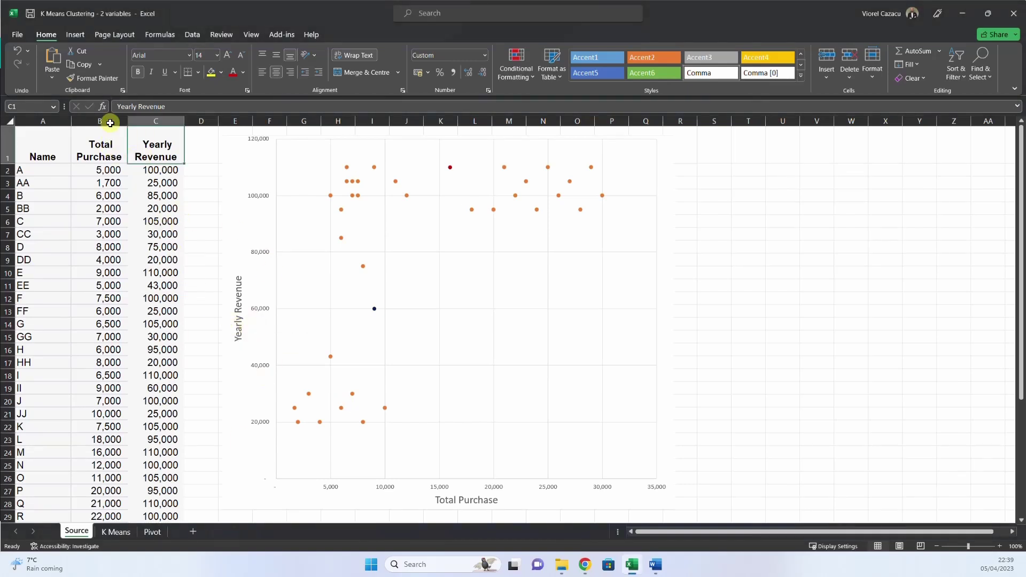
{"action": "left_click_drag", "start_coordinate": [110, 123], "coordinate": [155, 120]}
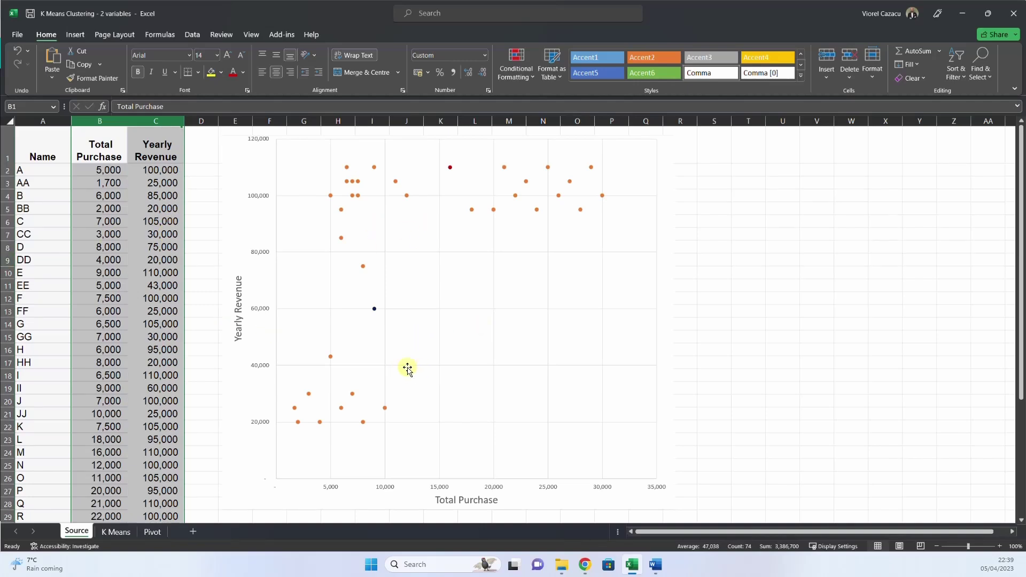
{"action": "left_click", "coordinate": [414, 329]}
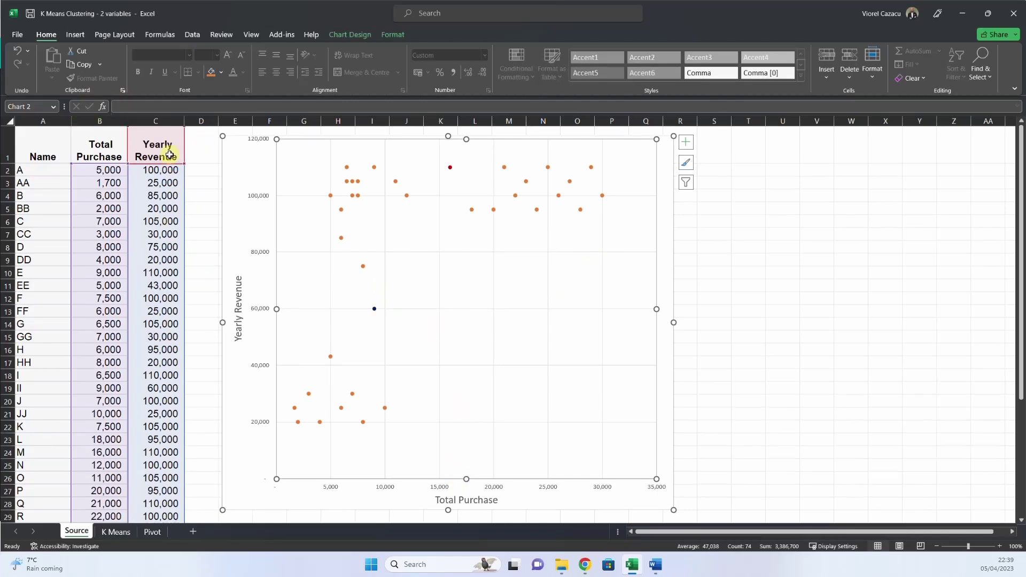
{"action": "left_click", "coordinate": [722, 298]}
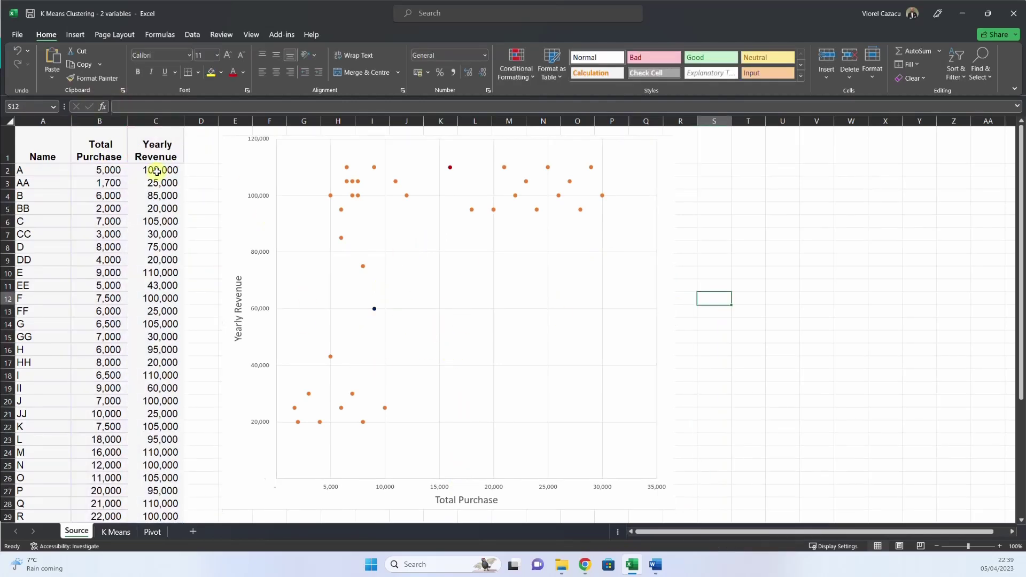
Step: Check column D and the 20,000 revenue in C5, then move to the K Means sheet
{"action": "left_click", "coordinate": [201, 122]}
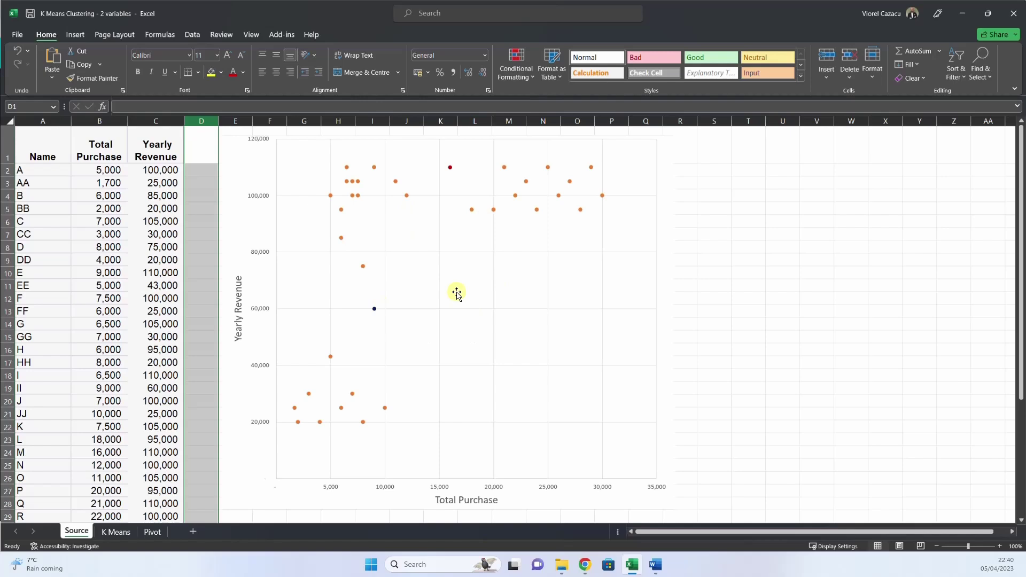
{"action": "left_click", "coordinate": [157, 212]}
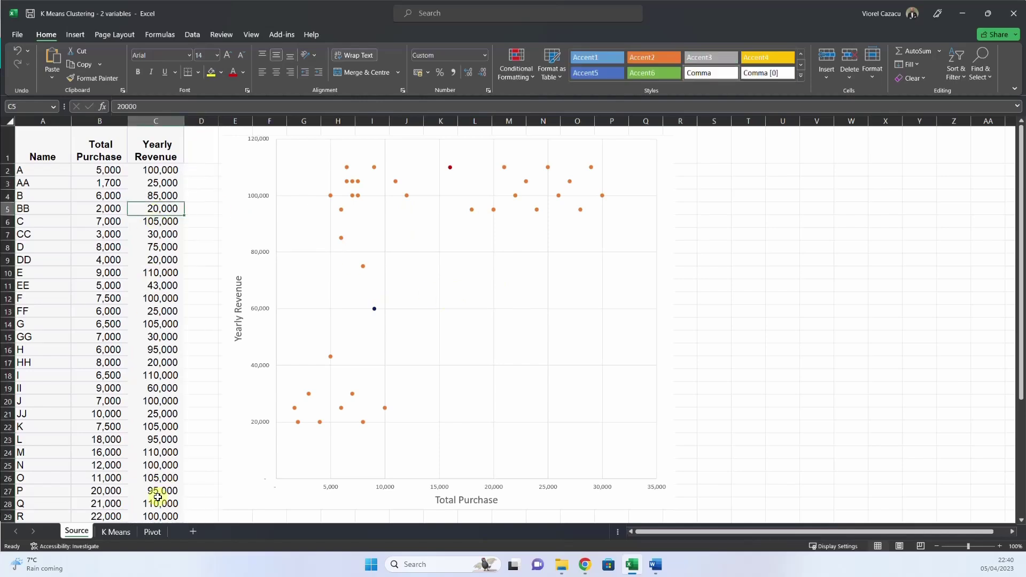
{"action": "left_click", "coordinate": [116, 532]}
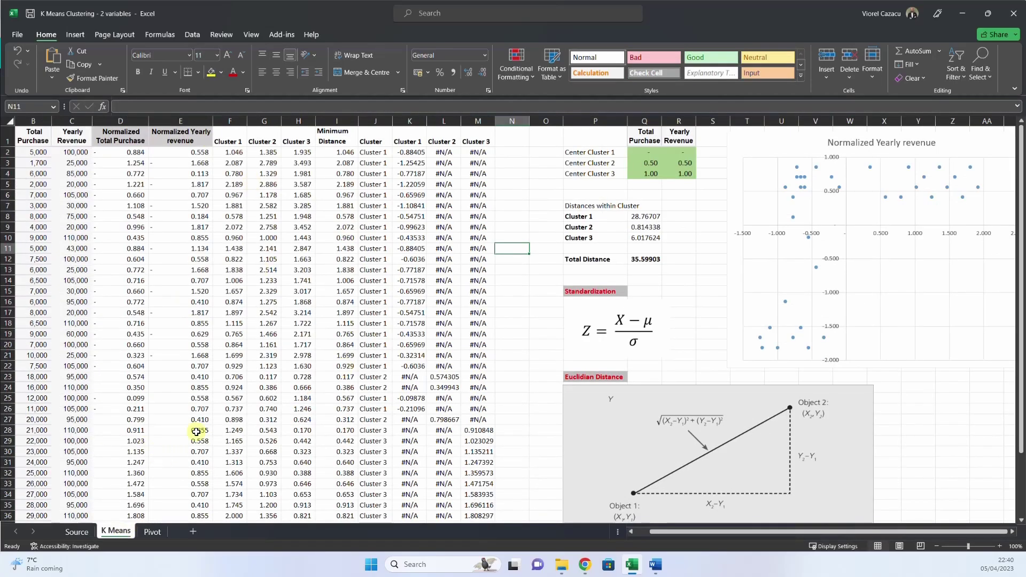
{"action": "left_click", "coordinate": [79, 532]}
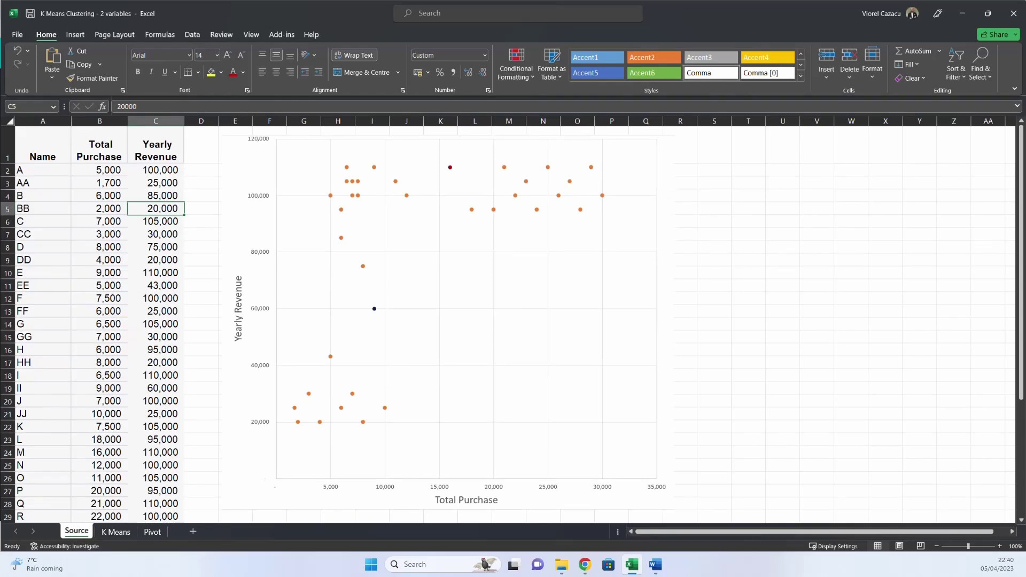
{"action": "left_click", "coordinate": [117, 536]}
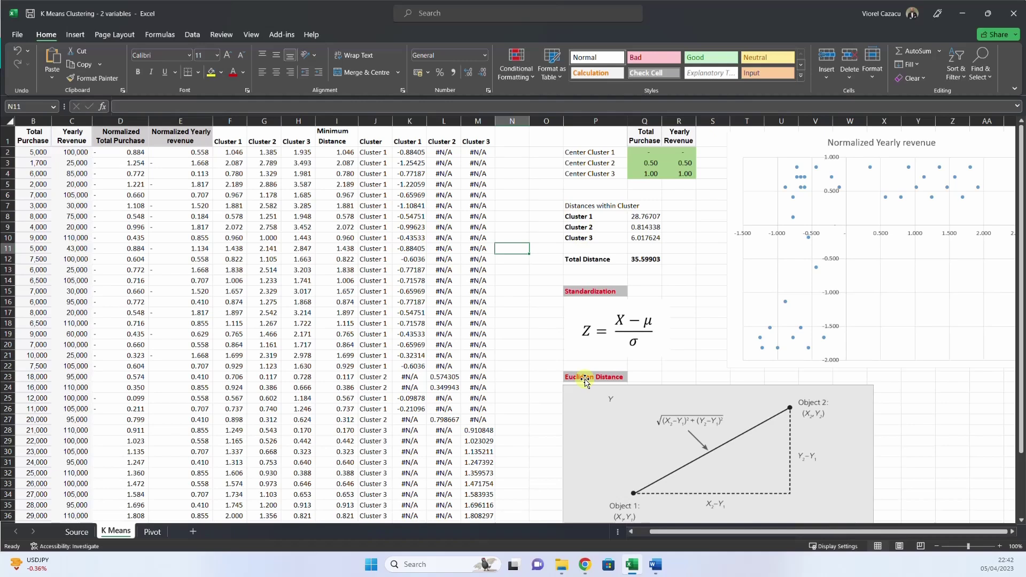
{"action": "left_click", "coordinate": [76, 532]}
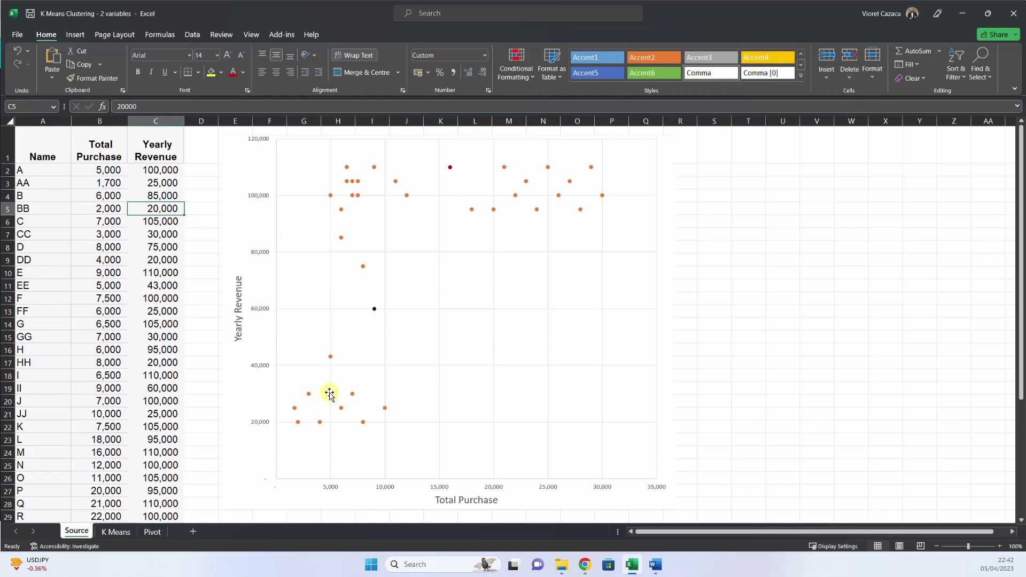
{"action": "left_click", "coordinate": [115, 532]}
{"action": "left_click", "coordinate": [229, 206]}
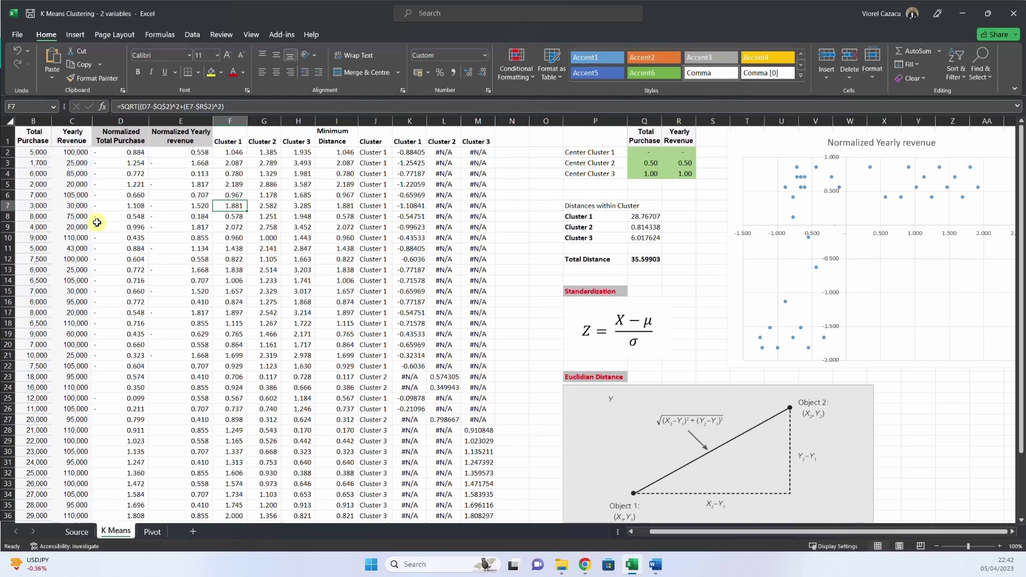
{"action": "left_click_drag", "start_coordinate": [675, 536], "coordinate": [661, 536]}
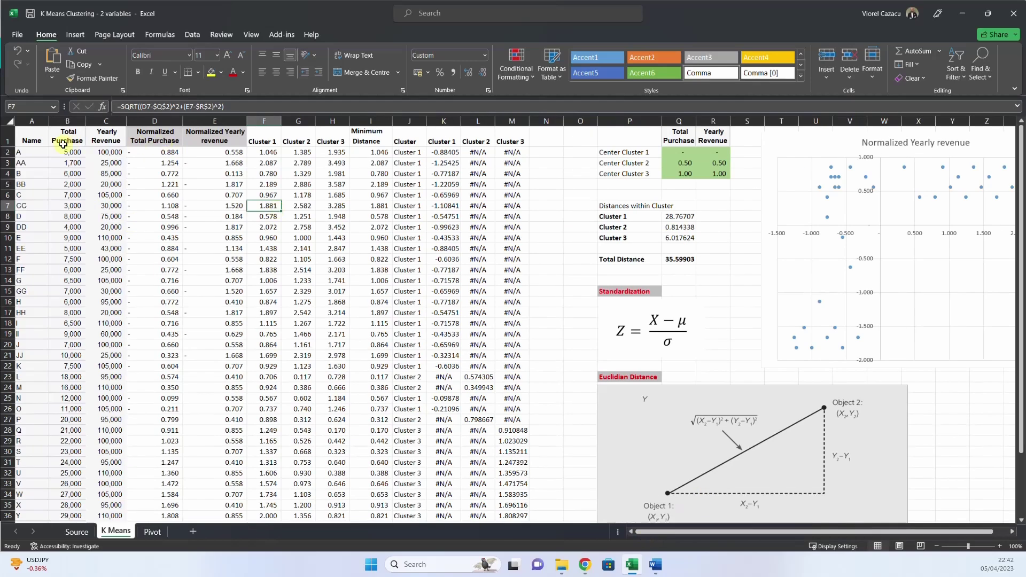
{"action": "left_click", "coordinate": [31, 121]}
{"action": "left_click", "coordinate": [69, 120]}
{"action": "left_click", "coordinate": [106, 121]}
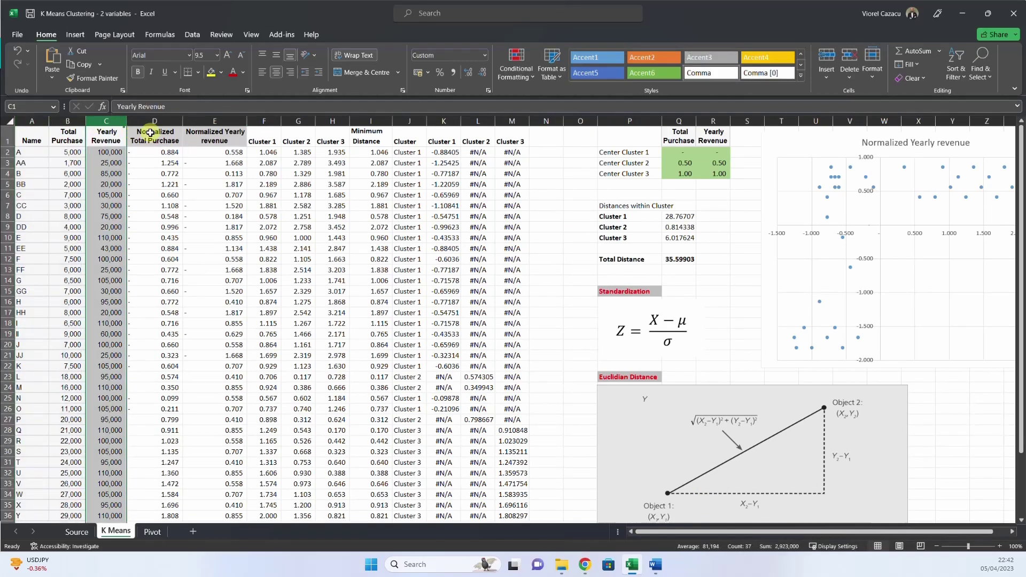
{"action": "left_click", "coordinate": [159, 184]}
{"action": "left_click_drag", "start_coordinate": [160, 121], "coordinate": [206, 120]}
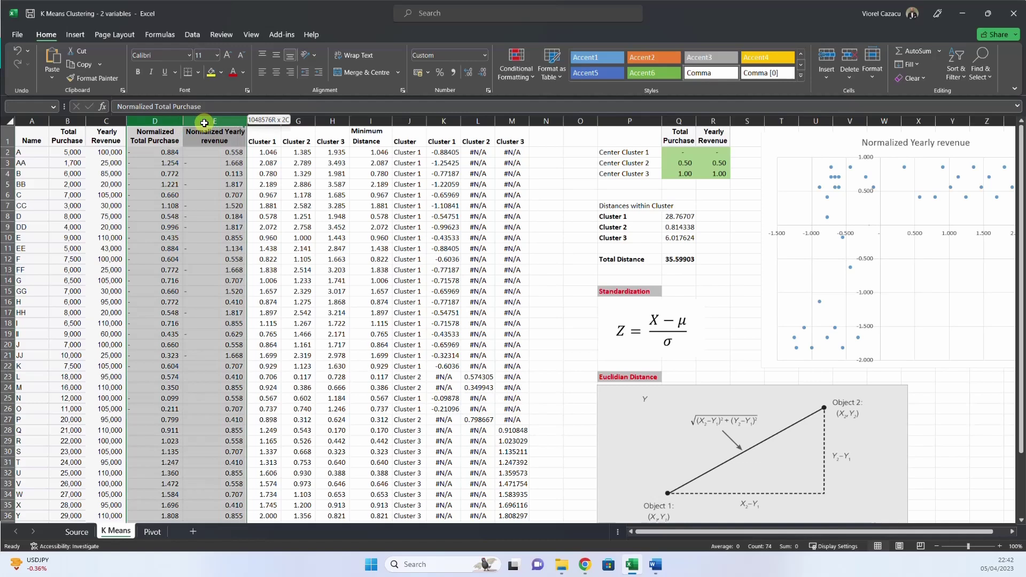
{"action": "left_click", "coordinate": [67, 121]}
{"action": "left_click", "coordinate": [213, 125]}
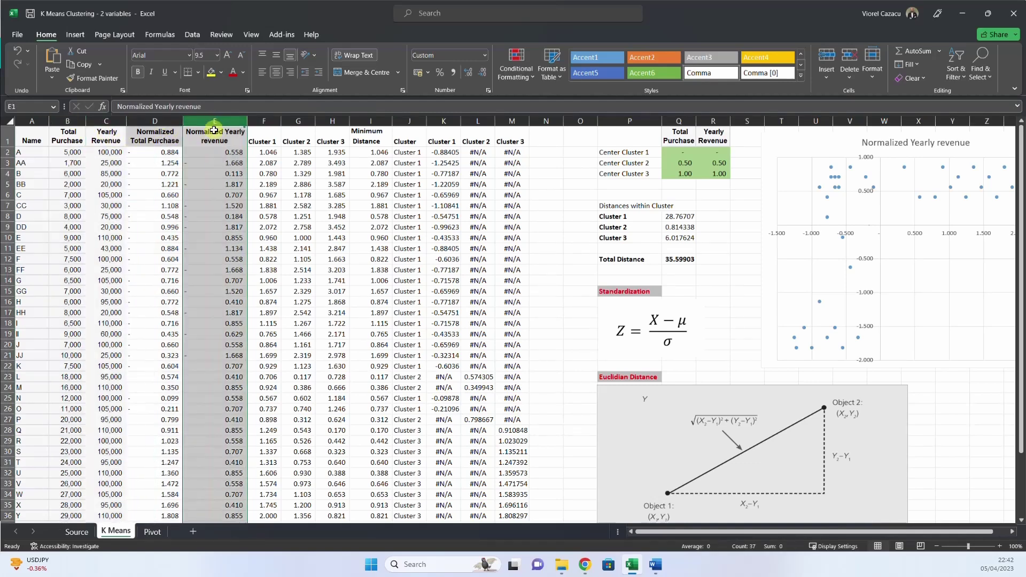
{"action": "left_click", "coordinate": [222, 193]}
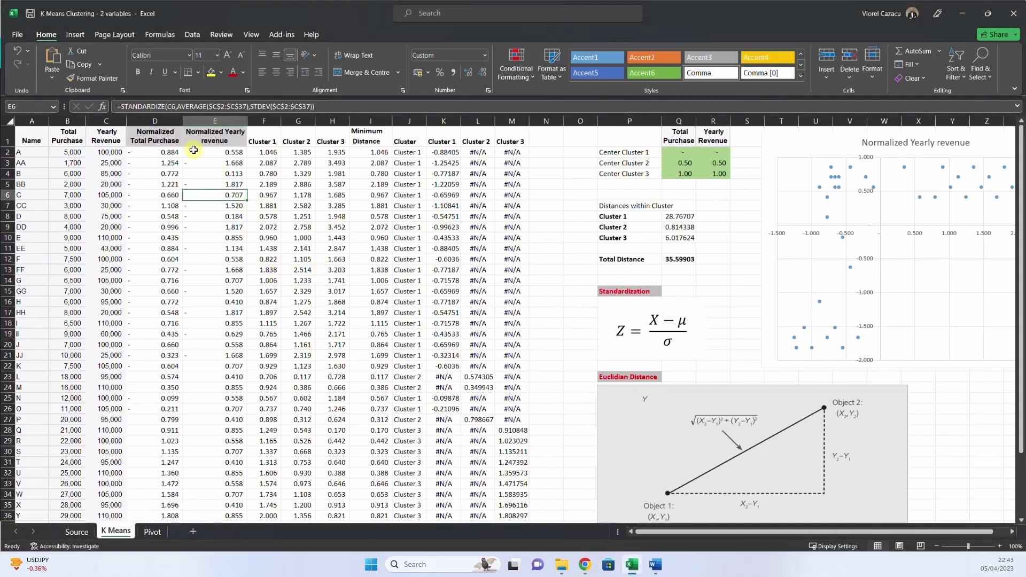
{"action": "left_click_drag", "start_coordinate": [158, 124], "coordinate": [208, 124]}
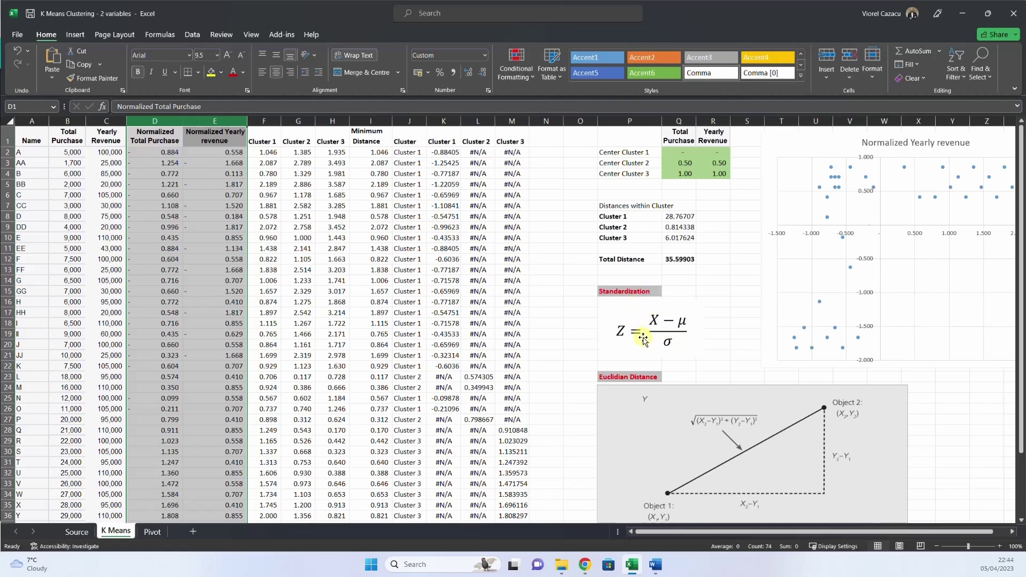
{"action": "left_click", "coordinate": [153, 161]}
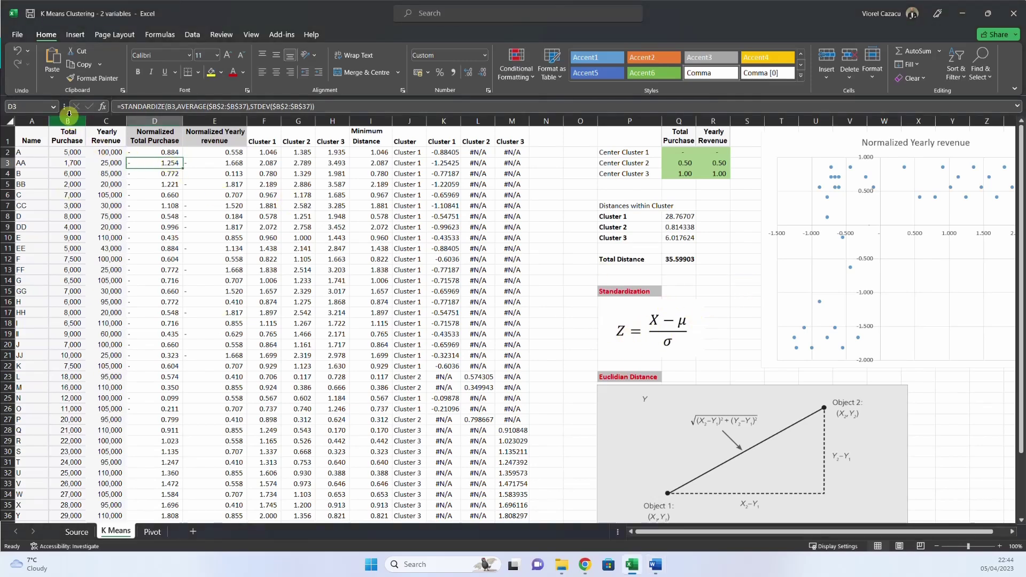
Step: Inspect D2's STANDARDIZE formula and the AVERAGE and STDEV ranges it references
{"action": "left_click", "coordinate": [96, 120]}
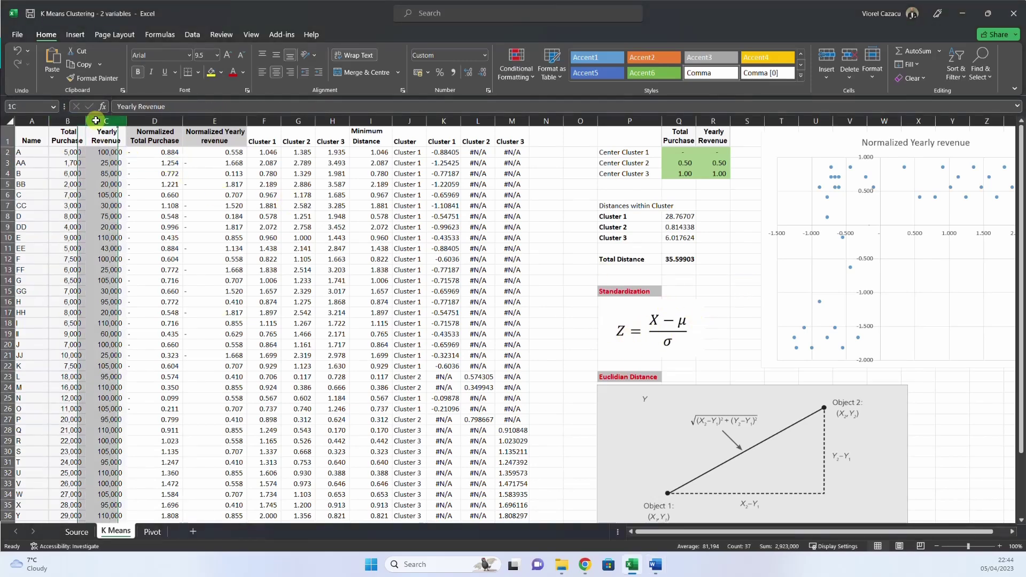
{"action": "left_click", "coordinate": [169, 153]}
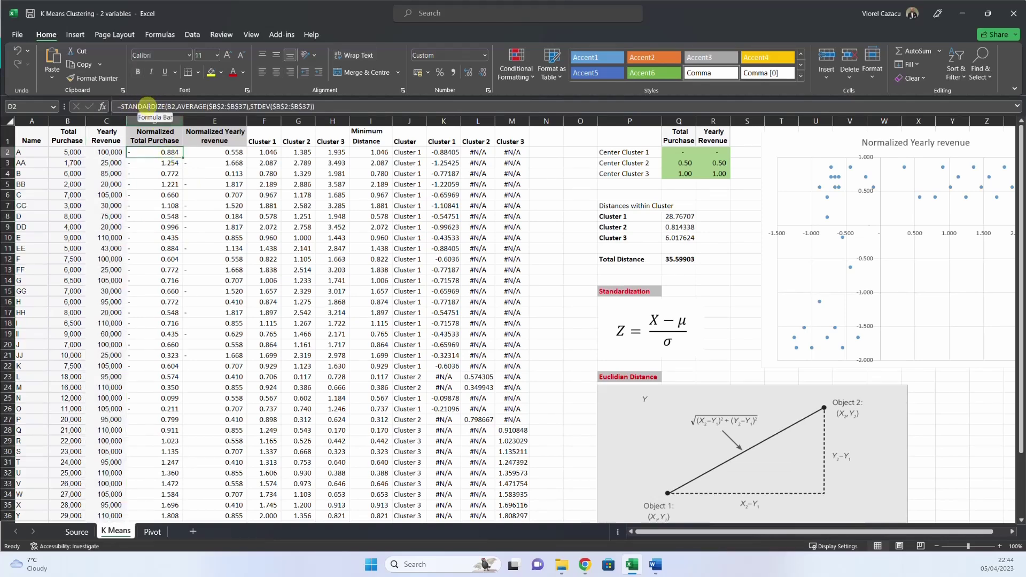
{"action": "left_click", "coordinate": [314, 107]}
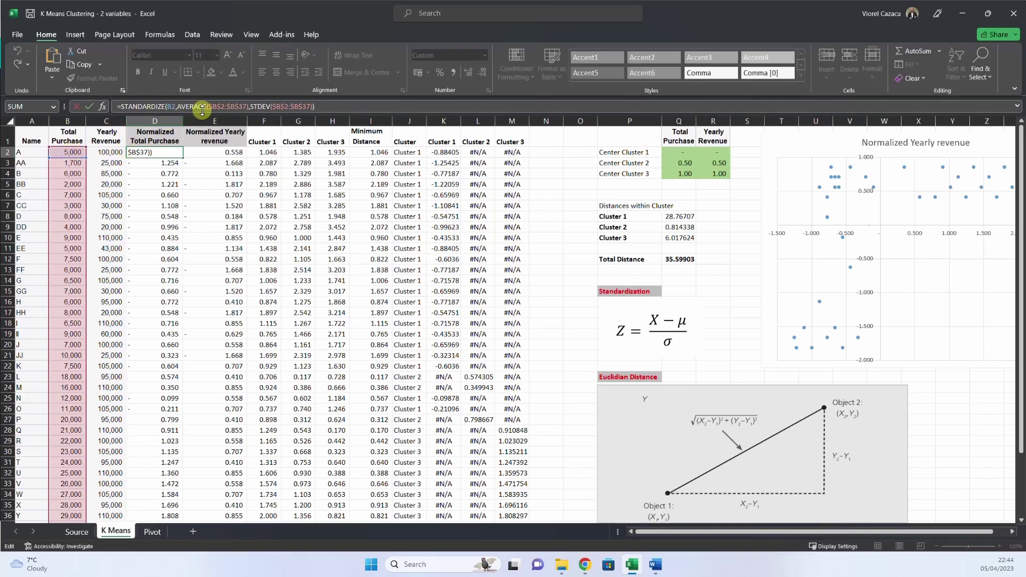
{"action": "left_click", "coordinate": [225, 107]}
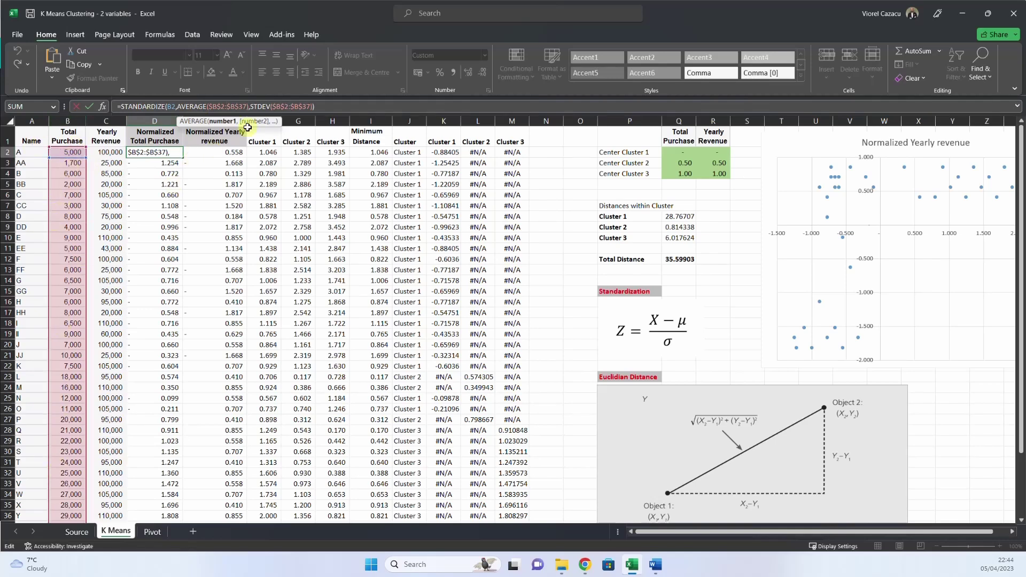
{"action": "left_click", "coordinate": [288, 107]}
{"action": "key", "text": "Escape"}
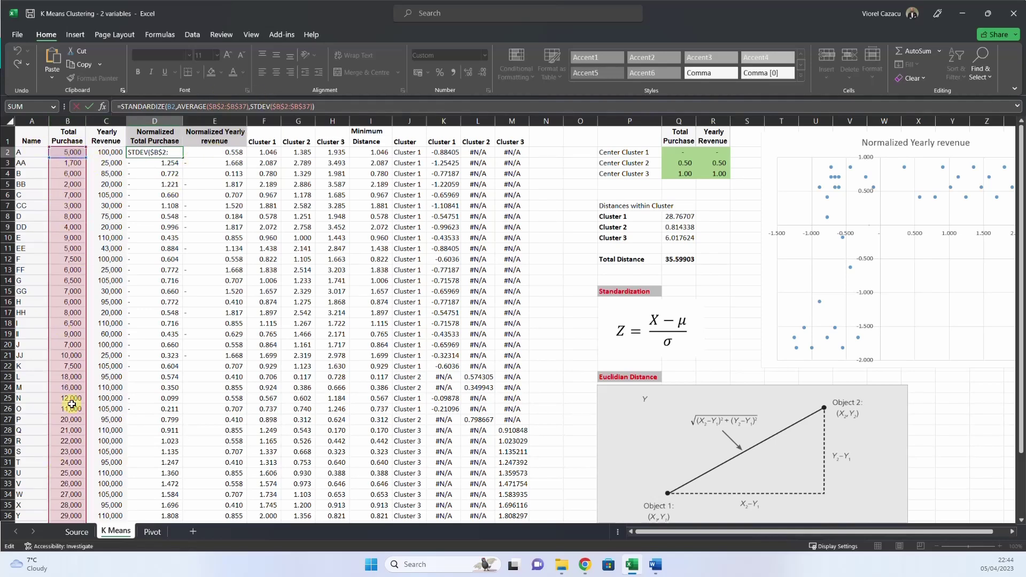
{"action": "left_click_drag", "start_coordinate": [67, 216], "coordinate": [69, 409]}
{"action": "left_click", "coordinate": [160, 153]}
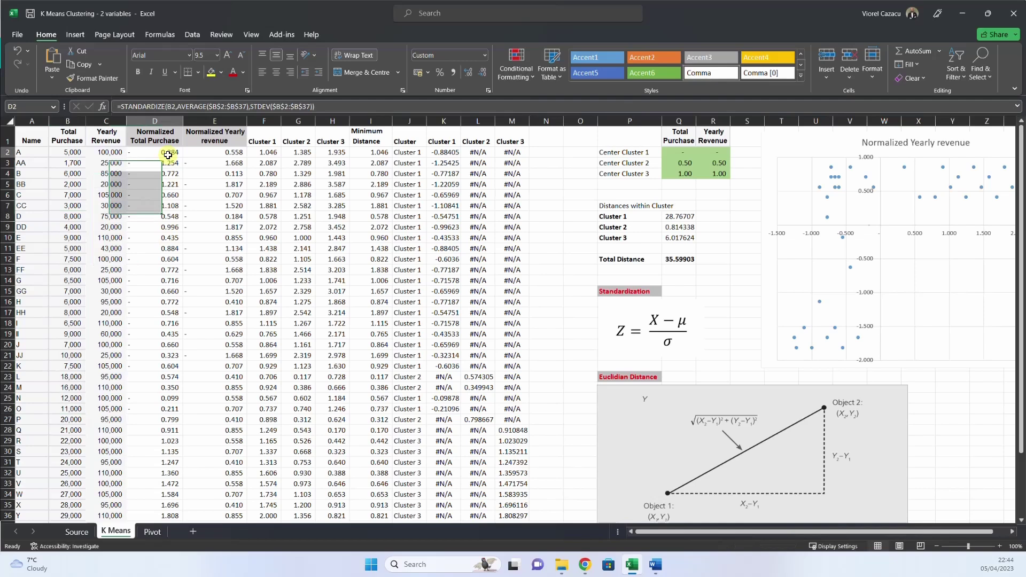
{"action": "left_click", "coordinate": [319, 107]}
{"action": "key", "text": "Escape"}
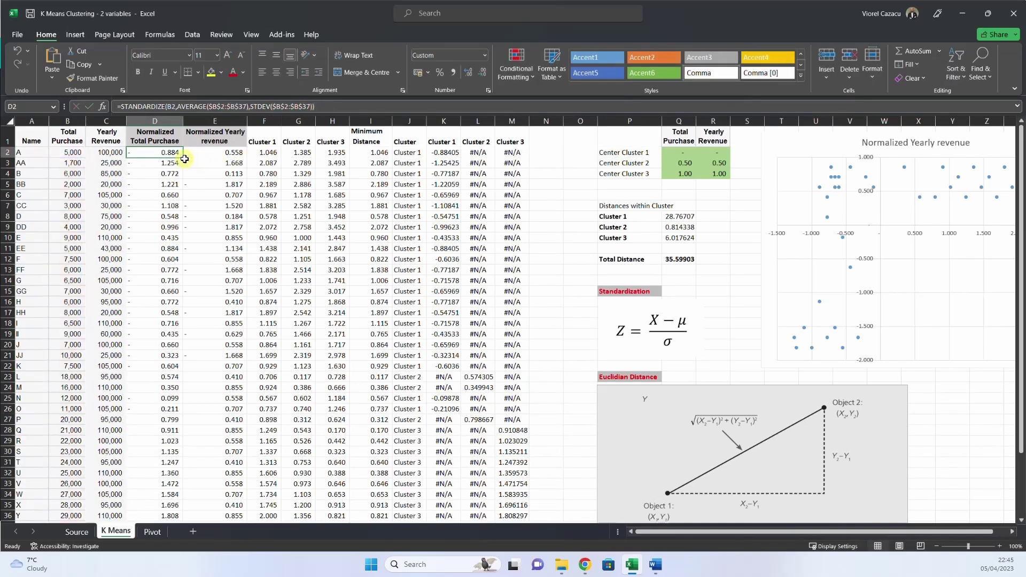
Step: Compare with D10's formula, then commit =STANDARDIZE(C2,AVERAGE($C$2:$C$37),STDEV($C$2:$C$37)) in E2
{"action": "left_click_drag", "start_coordinate": [179, 152], "coordinate": [193, 330]}
{"action": "left_click", "coordinate": [156, 237]}
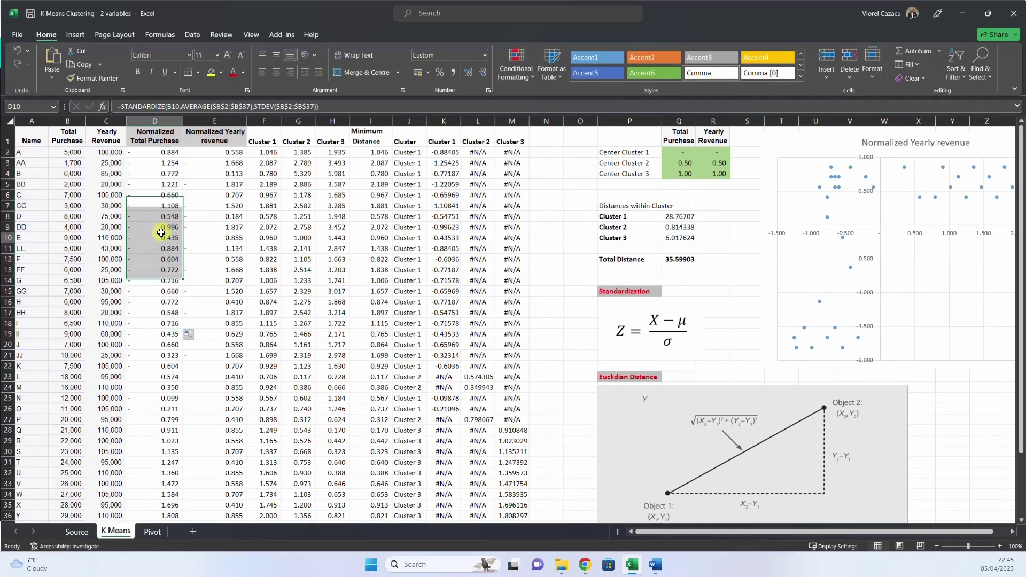
{"action": "left_click", "coordinate": [337, 107]}
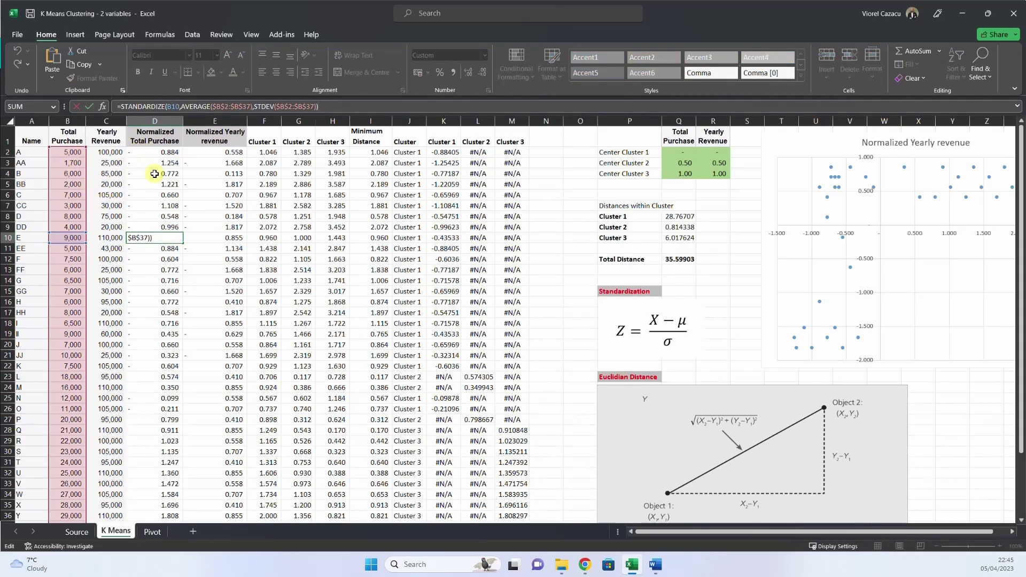
{"action": "key", "text": "Escape"}
{"action": "left_click", "coordinate": [221, 152]}
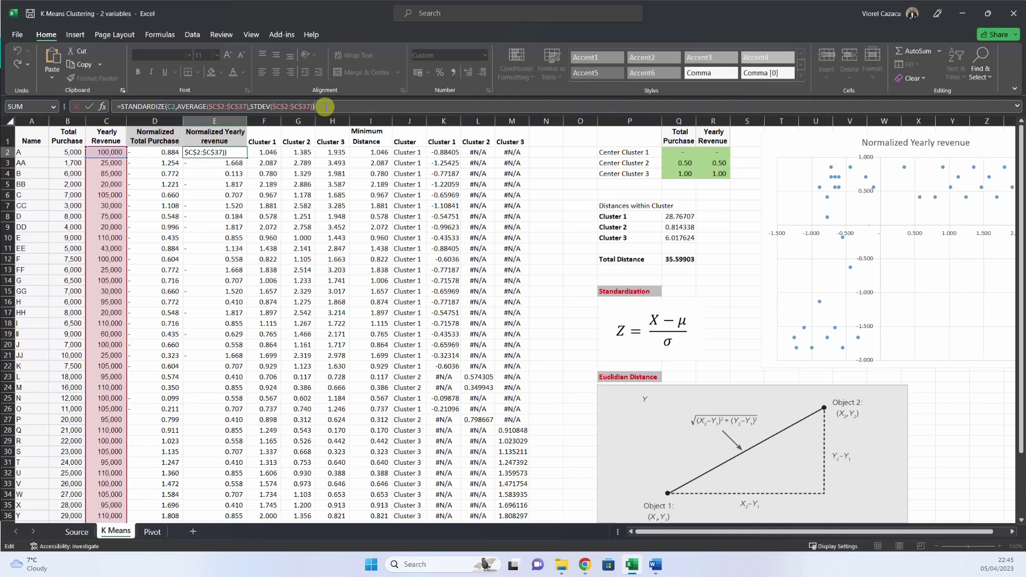
{"action": "key", "text": "ctrl+Return"}
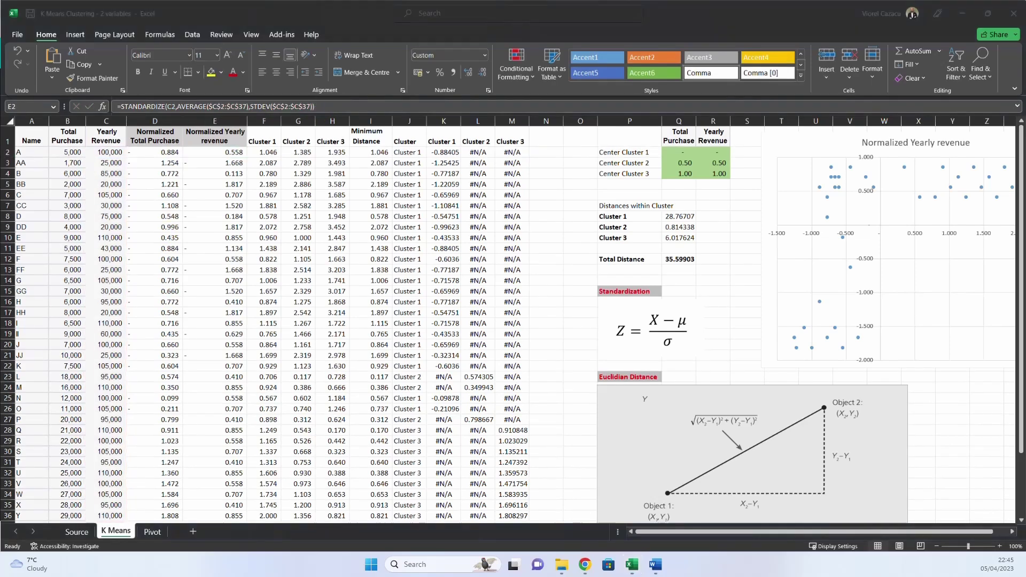
{"action": "left_click_drag", "start_coordinate": [684, 154], "coordinate": [722, 174]}
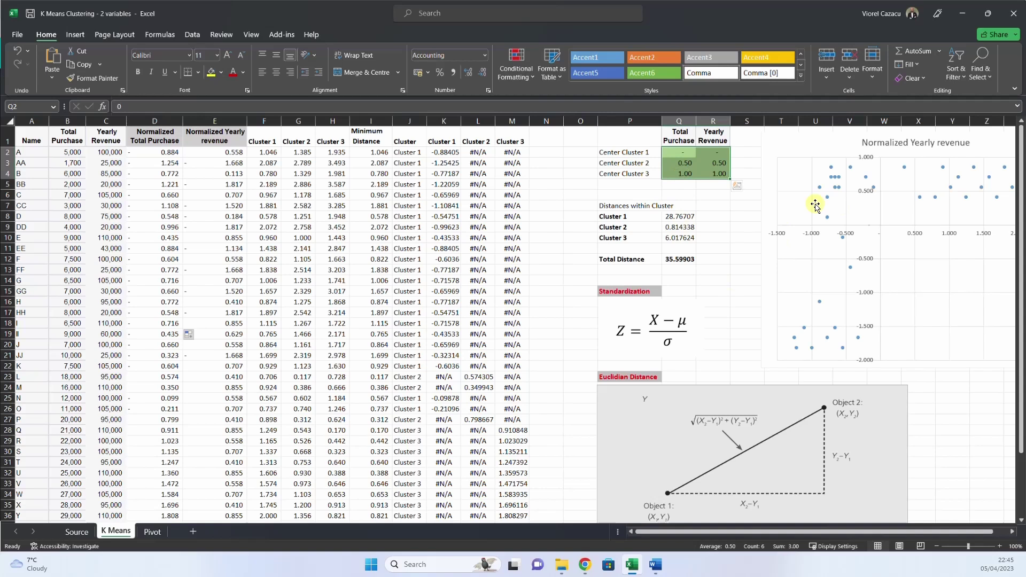
{"action": "left_click", "coordinate": [678, 260]}
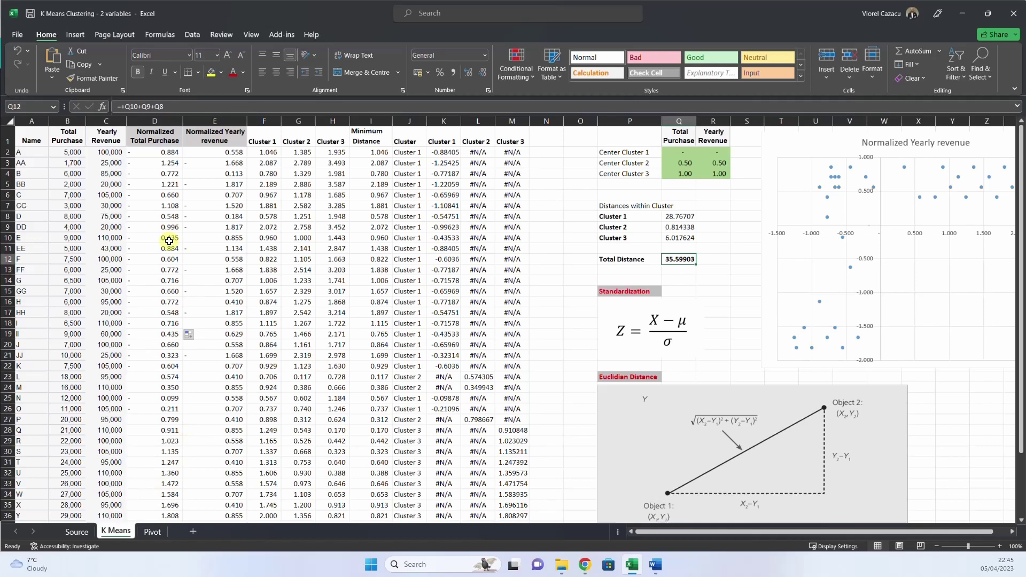
{"action": "left_click", "coordinate": [883, 188]}
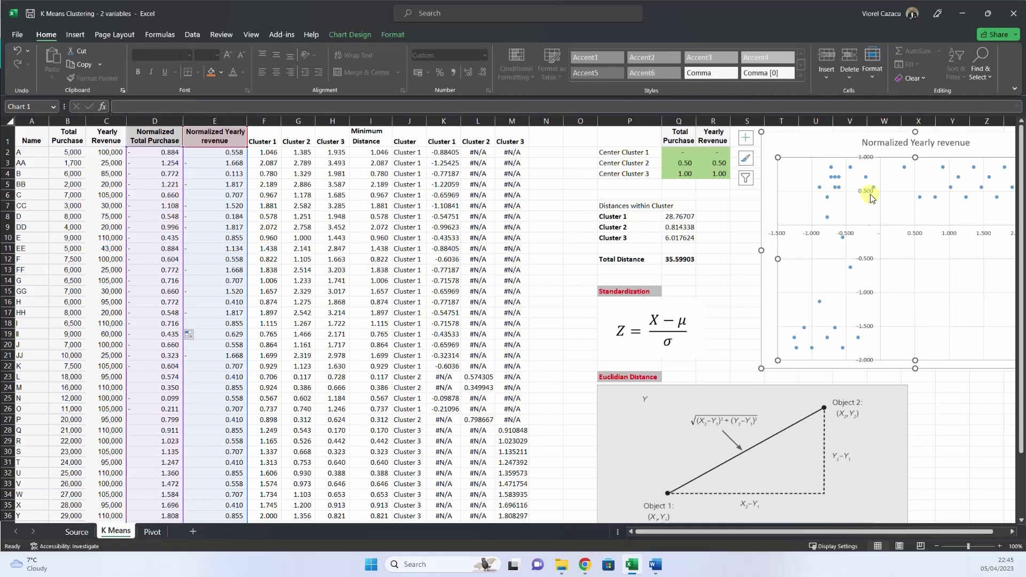
{"action": "left_click", "coordinate": [76, 532]}
{"action": "left_click", "coordinate": [116, 532]}
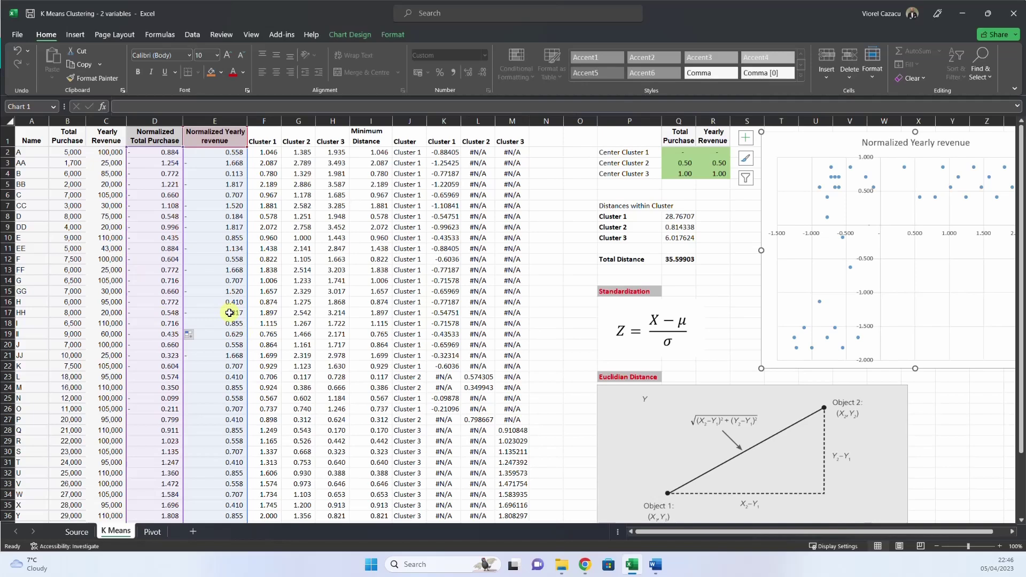
{"action": "left_click", "coordinate": [205, 221]}
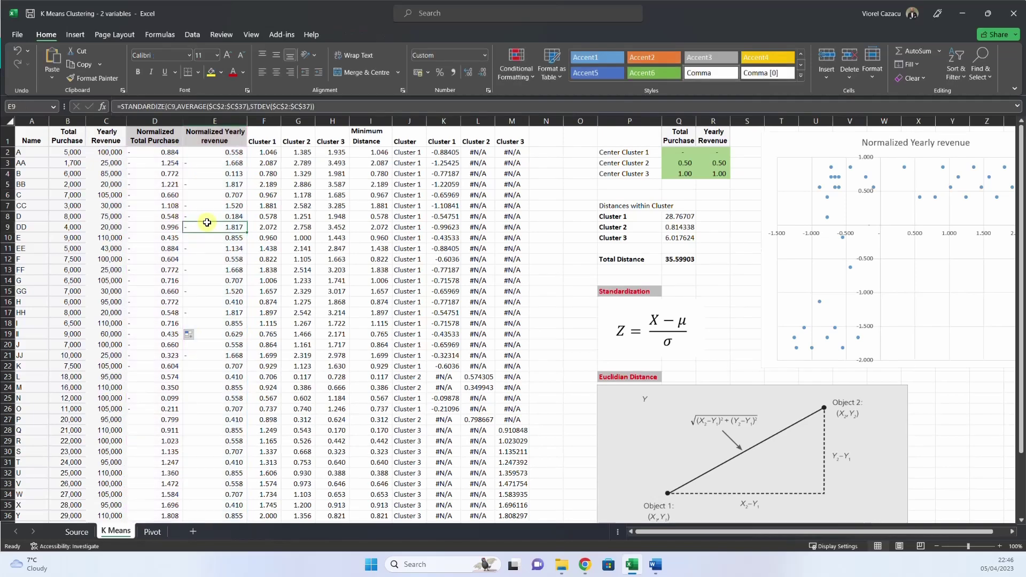
{"action": "left_click_drag", "start_coordinate": [148, 121], "coordinate": [216, 116]}
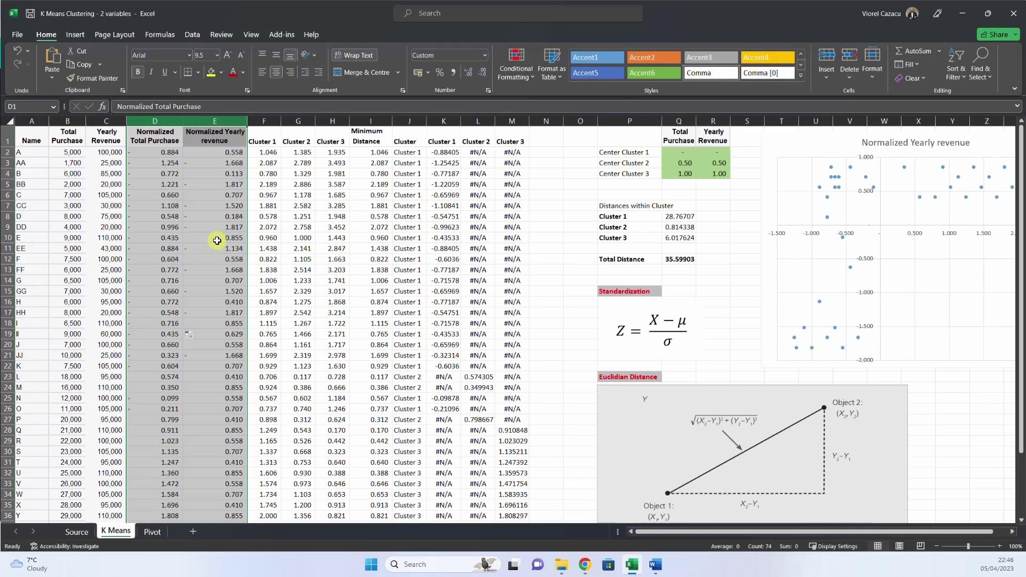
{"action": "left_click", "coordinate": [679, 153]}
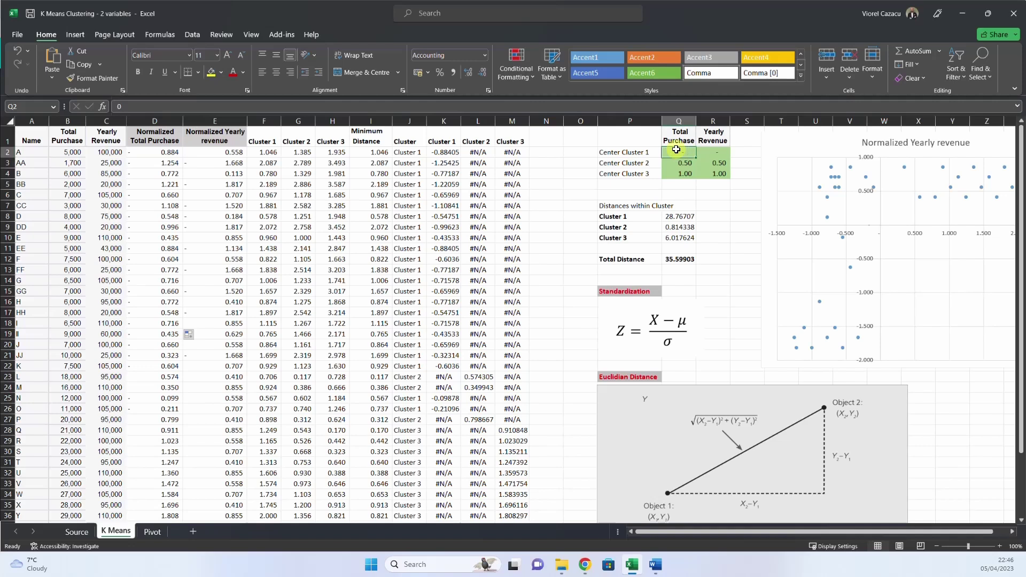
{"action": "left_click", "coordinate": [679, 162]}
{"action": "left_click", "coordinate": [679, 152]}
{"action": "left_click", "coordinate": [332, 194]}
{"action": "left_click", "coordinate": [266, 152]}
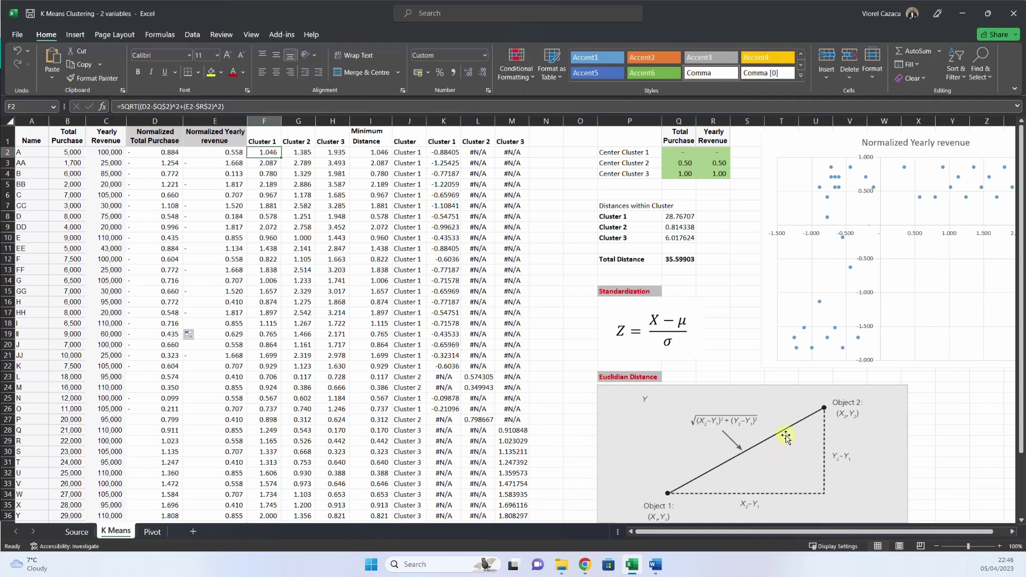
Step: Review and commit F2's =SQRT((D2-$Q$2)^2+(E2-$R$2)^2) distance to Cluster 1, giving 1.046
{"action": "left_click", "coordinate": [242, 108]}
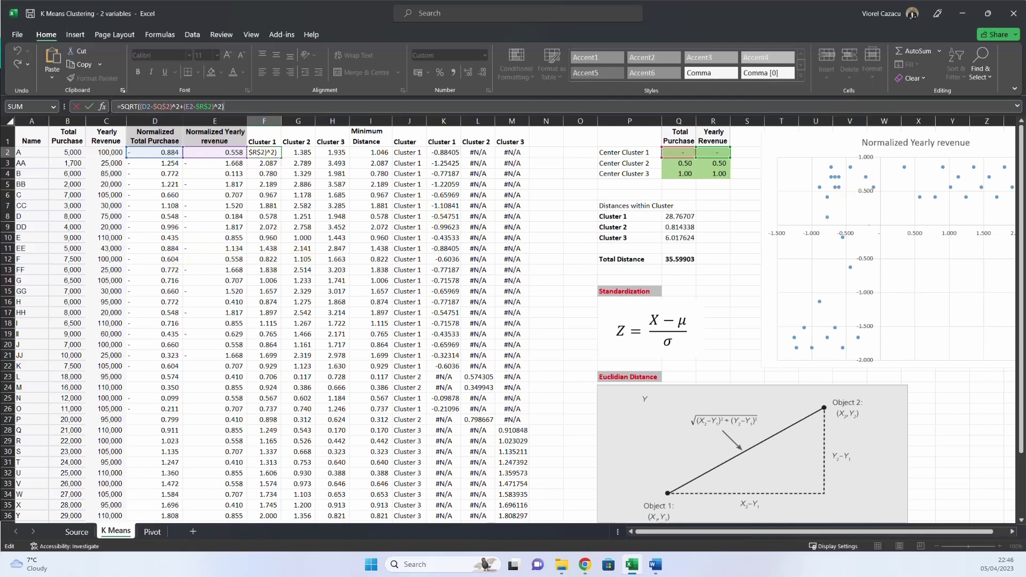
{"action": "left_click", "coordinate": [668, 399]}
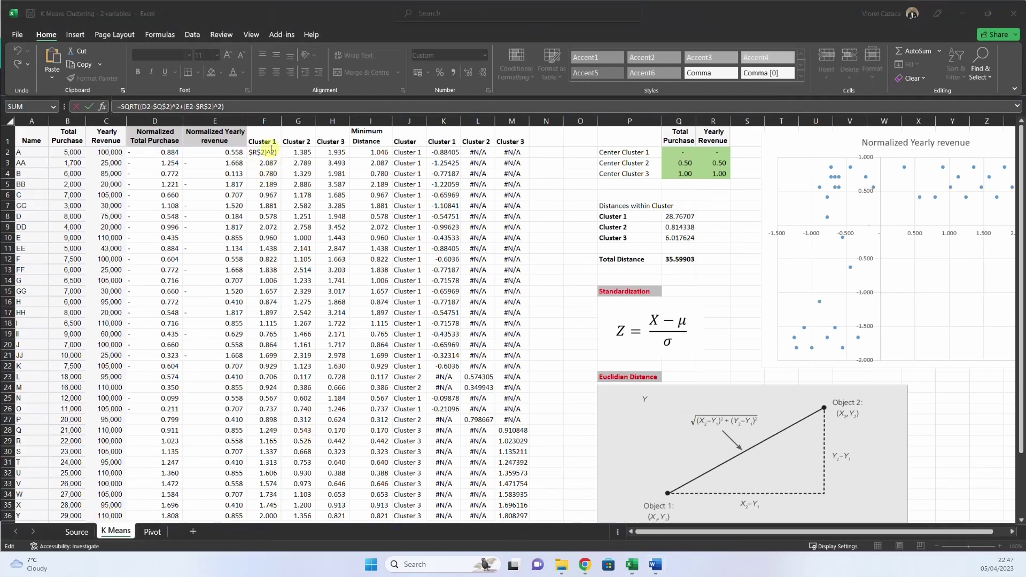
{"action": "left_click", "coordinate": [265, 106]}
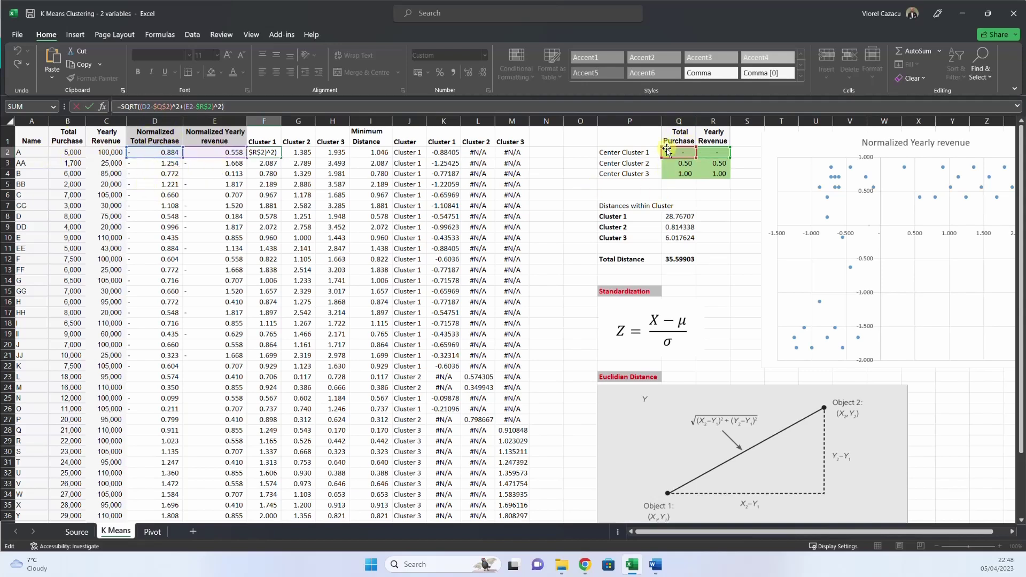
{"action": "left_click", "coordinate": [176, 103]}
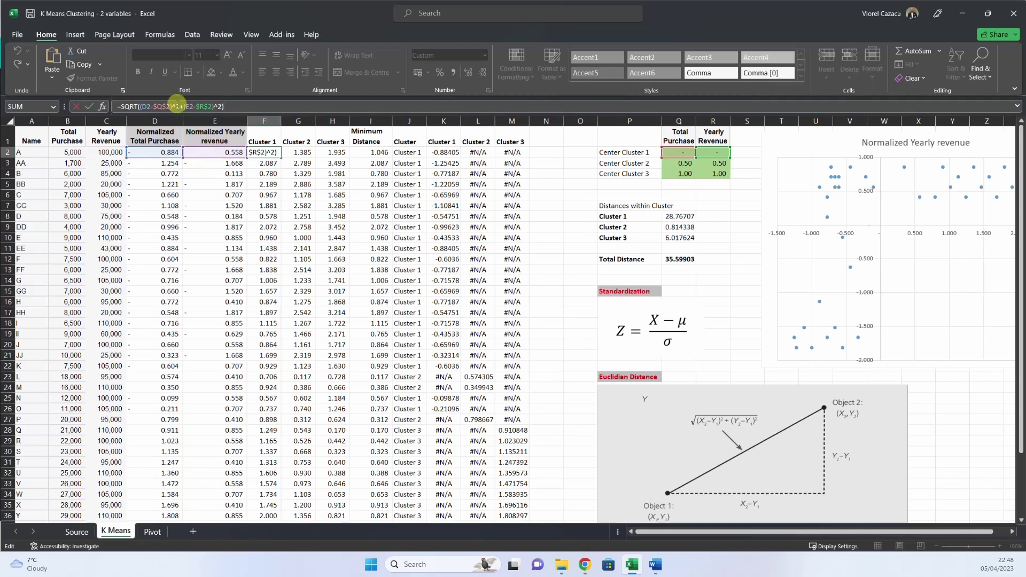
{"action": "key", "text": "ctrl+Return"}
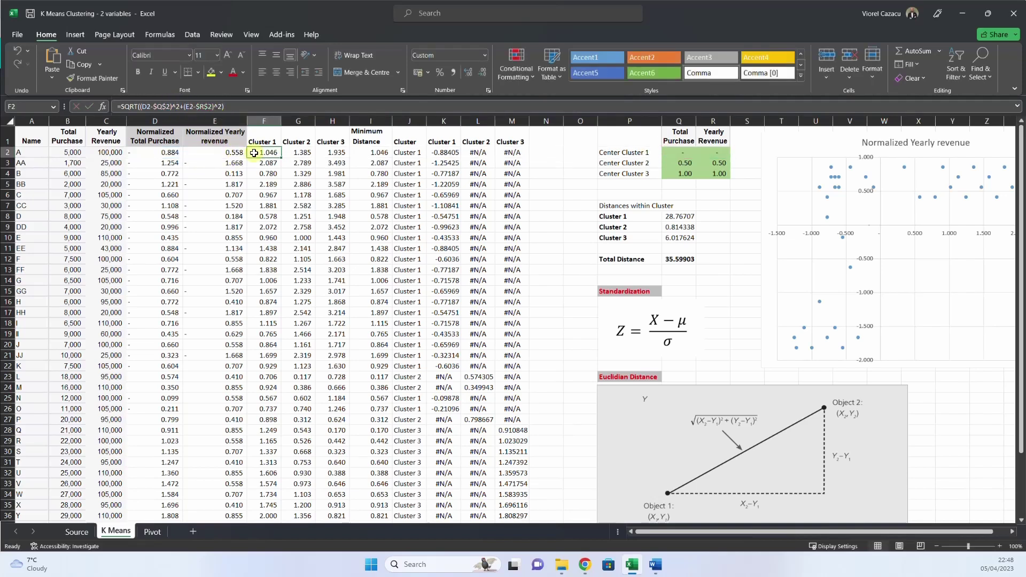
{"action": "key", "text": "F2"}
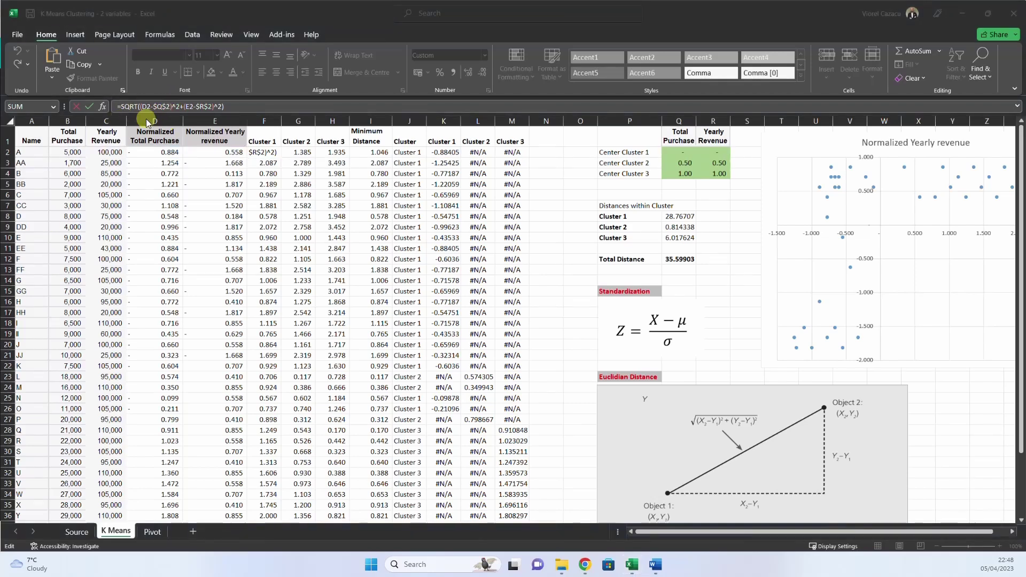
{"action": "left_click", "coordinate": [243, 102]}
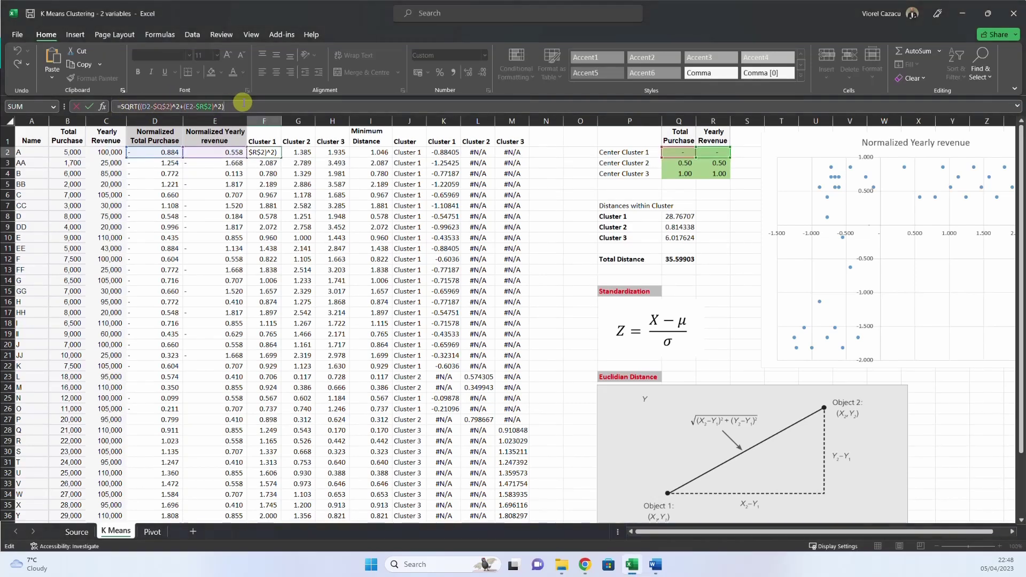
{"action": "key", "text": "Return"}
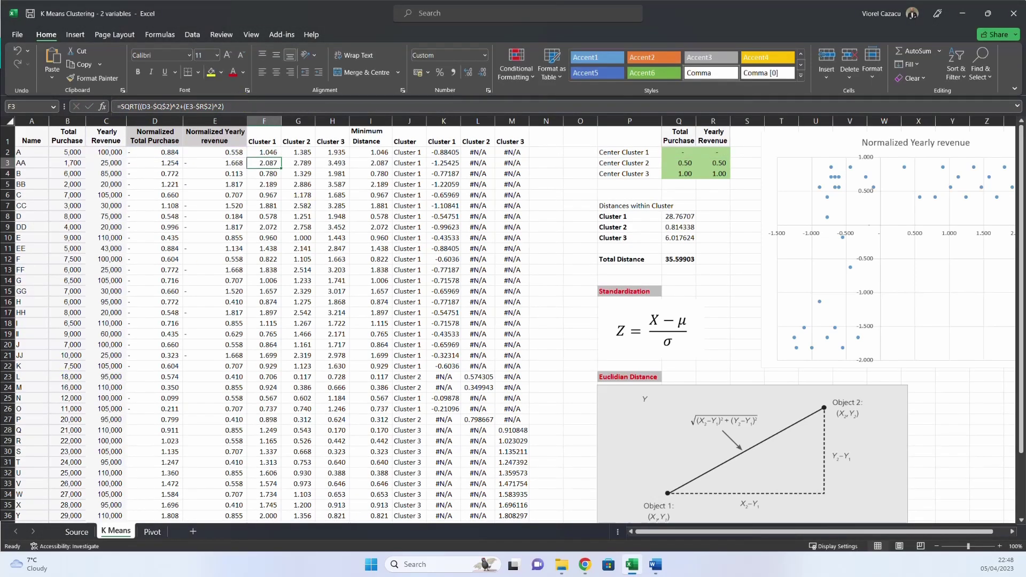
Step: Confirm I2's =MIN(F2:H2) formula, returning the 1.046 minimum distance
{"action": "left_click", "coordinate": [266, 153]}
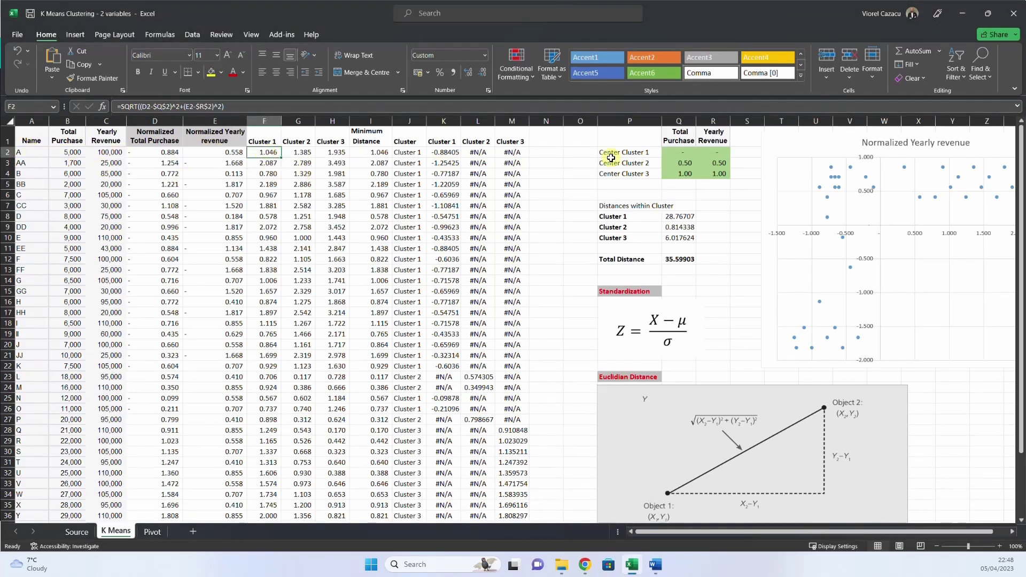
{"action": "left_click", "coordinate": [354, 154]}
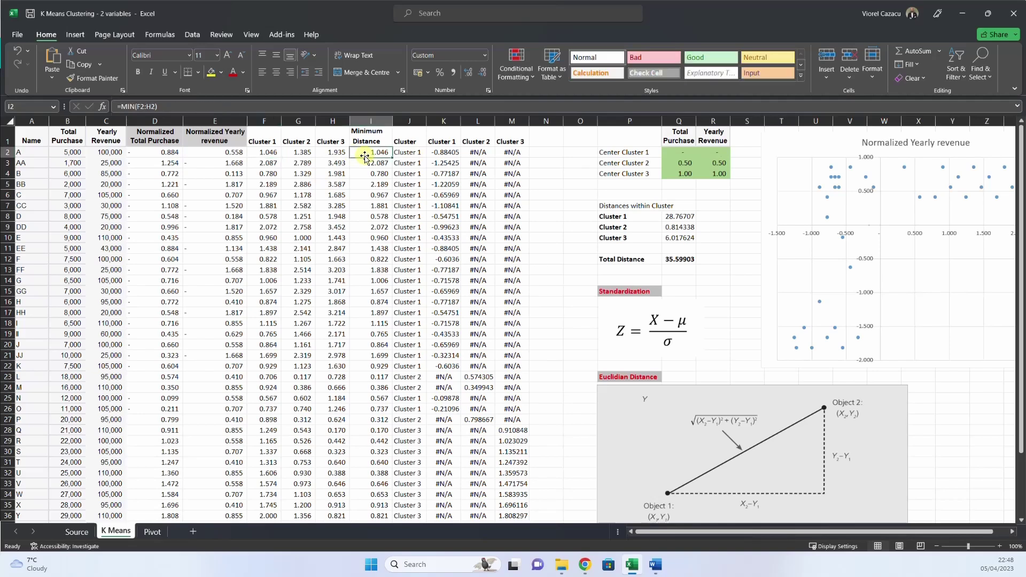
{"action": "left_click", "coordinate": [179, 107]}
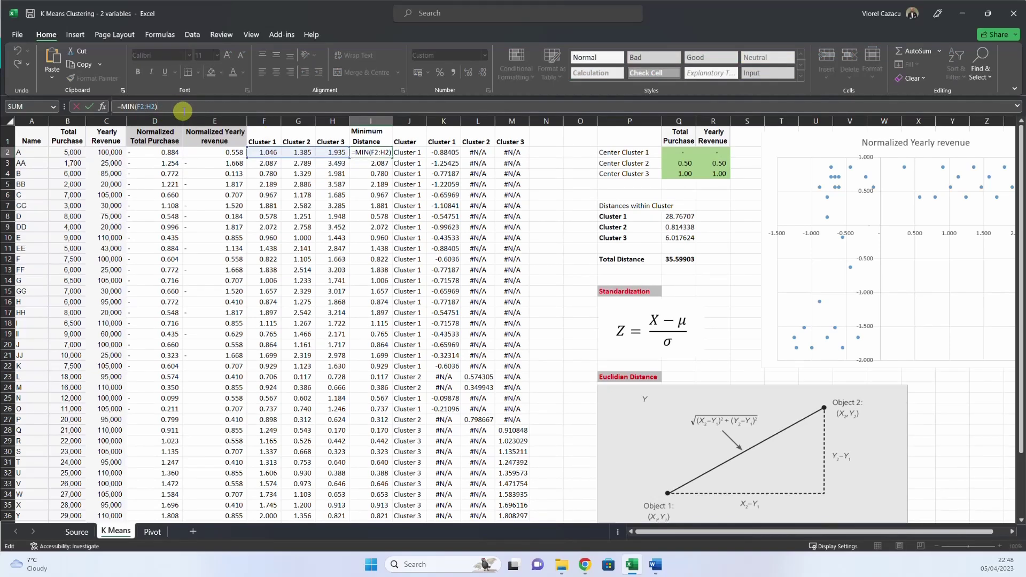
{"action": "key", "text": "Return"}
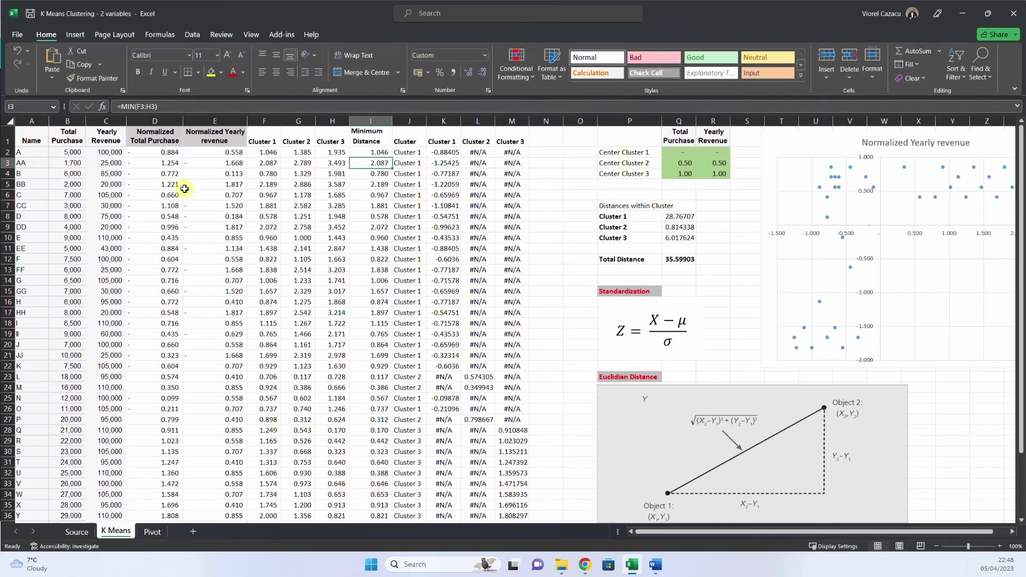
{"action": "left_click", "coordinate": [370, 150]}
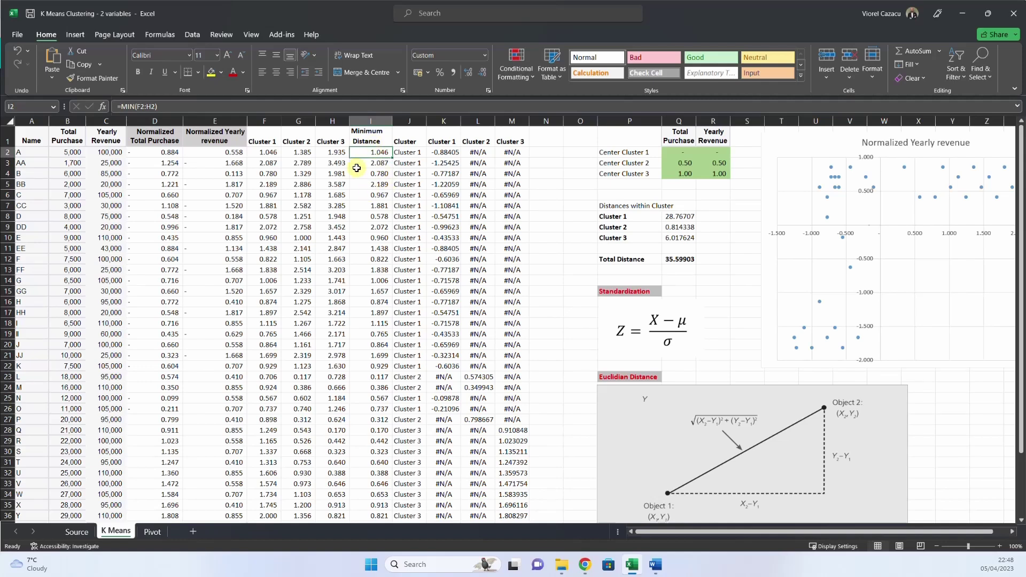
Step: Inspect J2's INDEX/MATCH cluster-label formula and F2's Cluster 1 distance formula
{"action": "left_click", "coordinate": [408, 155]}
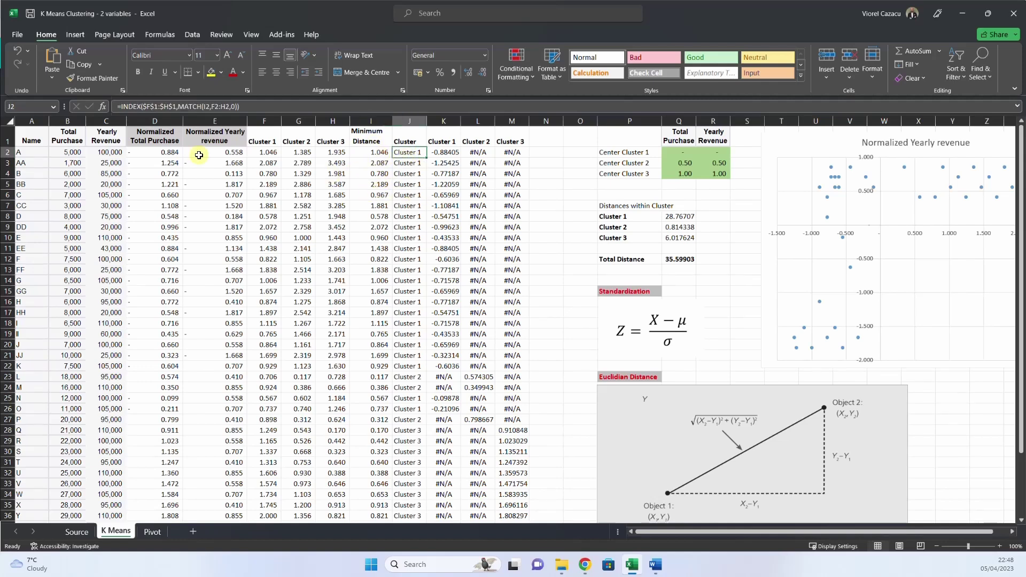
{"action": "left_click", "coordinate": [373, 154]}
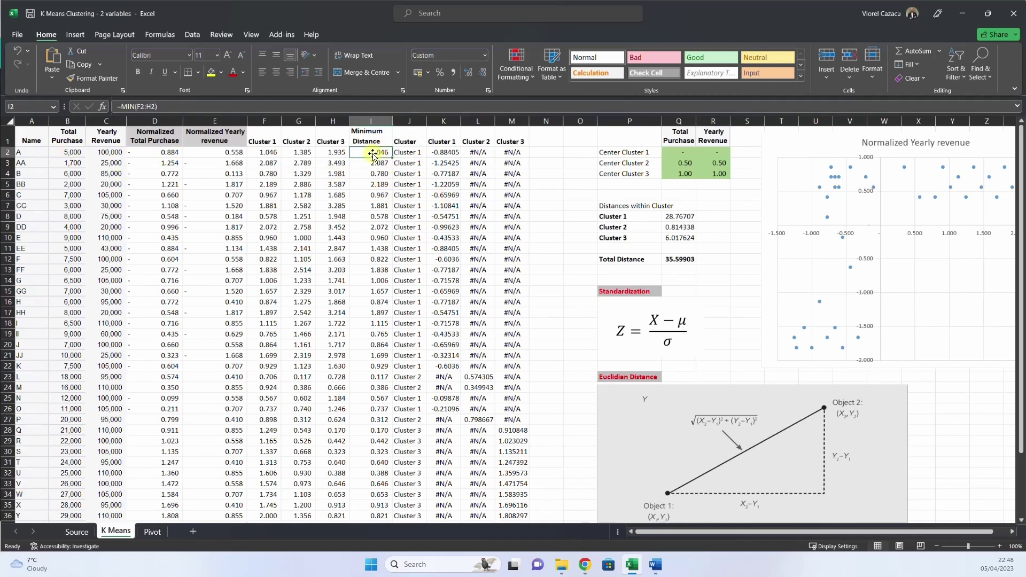
{"action": "left_click", "coordinate": [410, 153]}
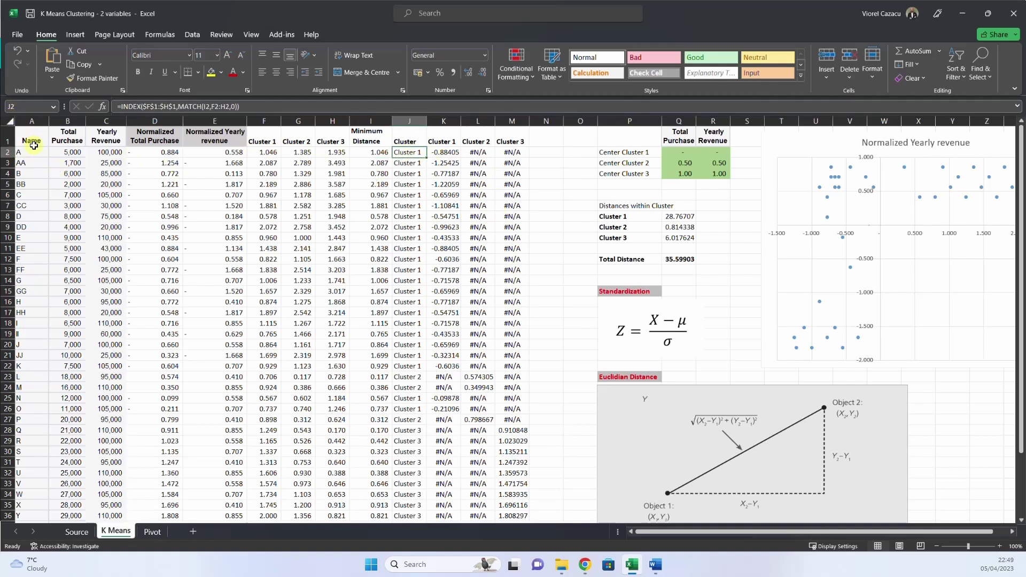
{"action": "left_click", "coordinate": [288, 107]}
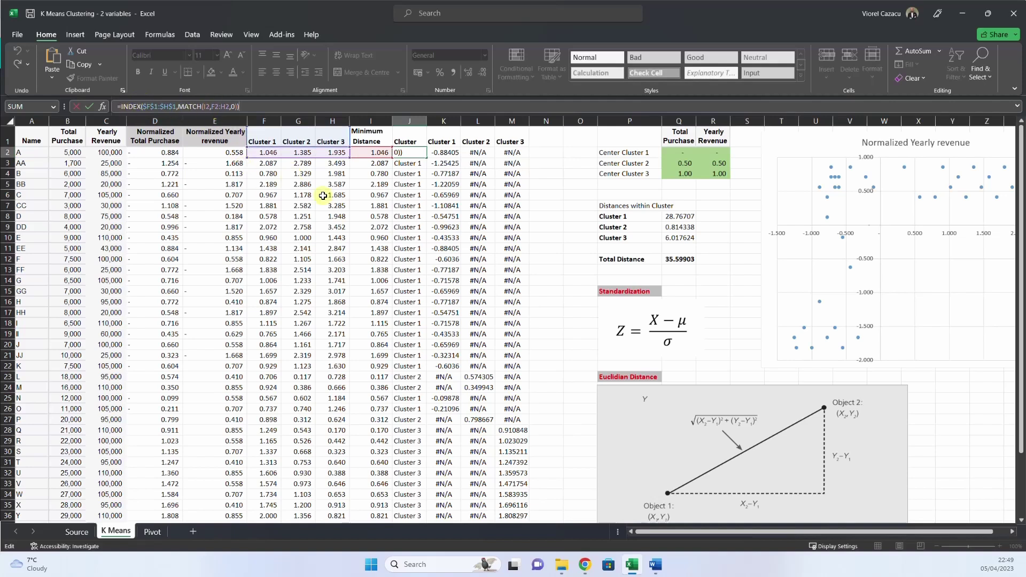
{"action": "key", "text": "Escape"}
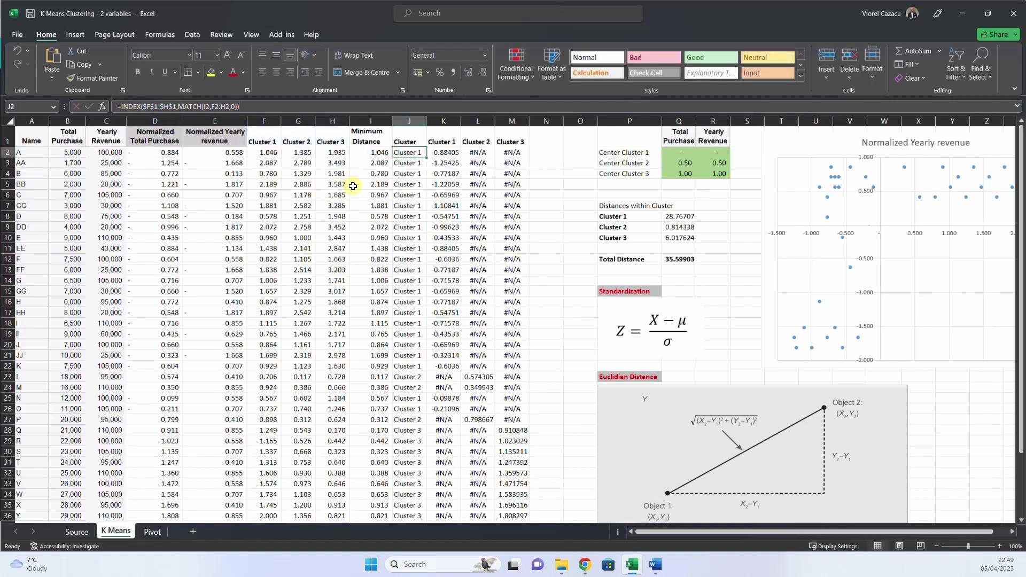
{"action": "left_click", "coordinate": [269, 153]}
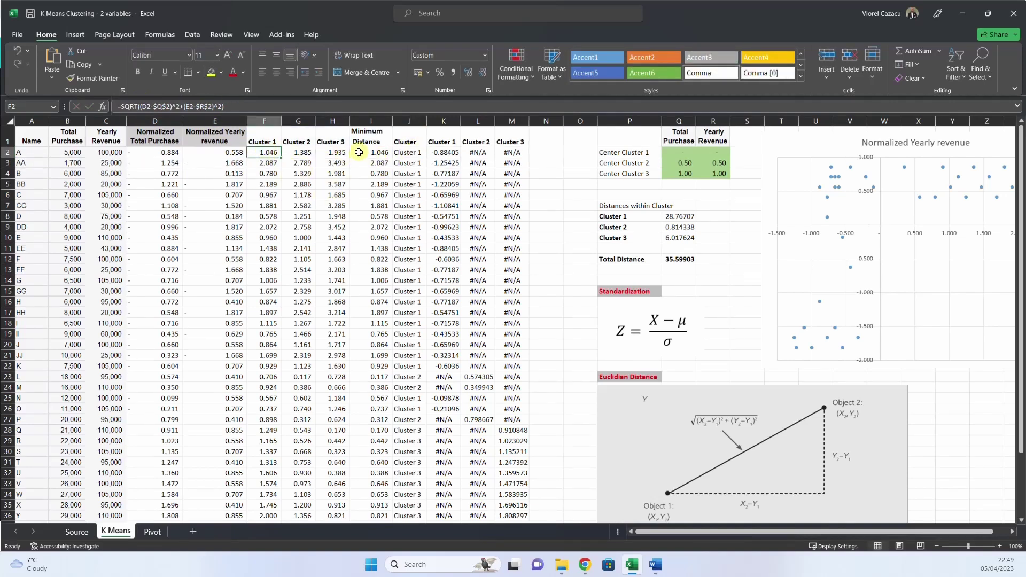
{"action": "left_click", "coordinate": [408, 154]}
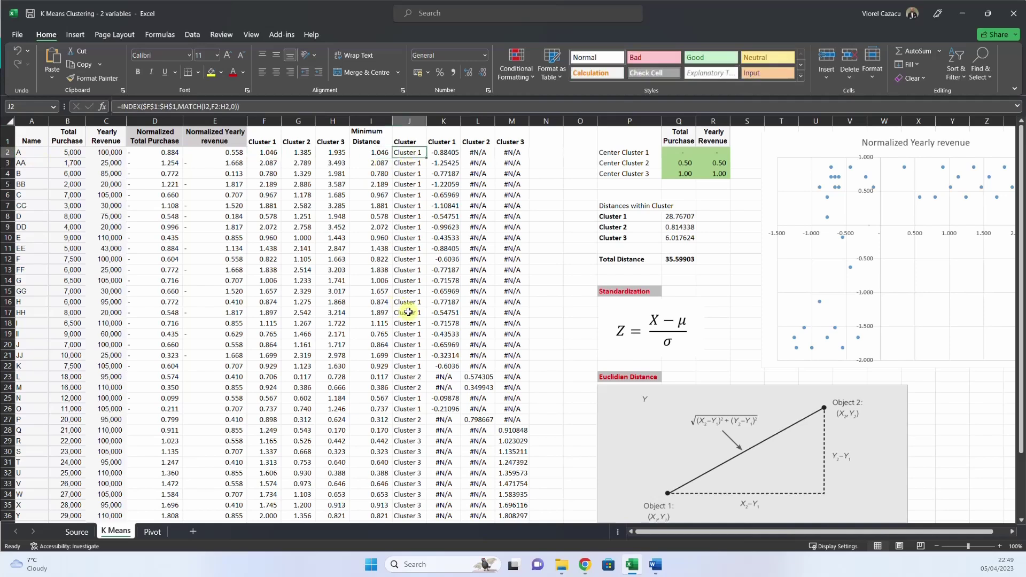
Step: Check row 30's minimum-distance and cluster-label formulas, then view the Freeze Panes options
{"action": "scroll", "coordinate": [409, 374], "scroll_direction": "down", "scroll_amount": 6}
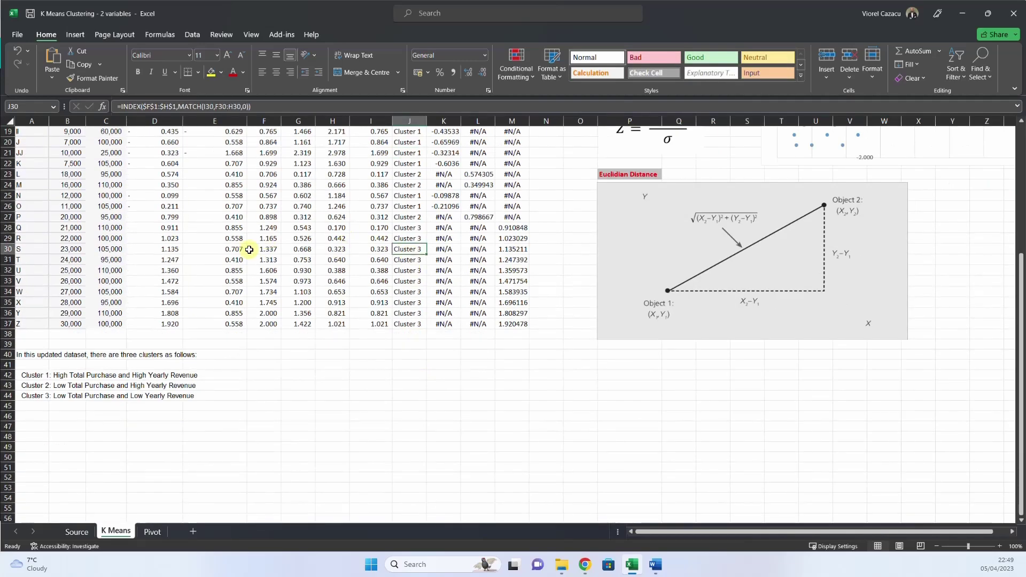
{"action": "left_click", "coordinate": [377, 249]}
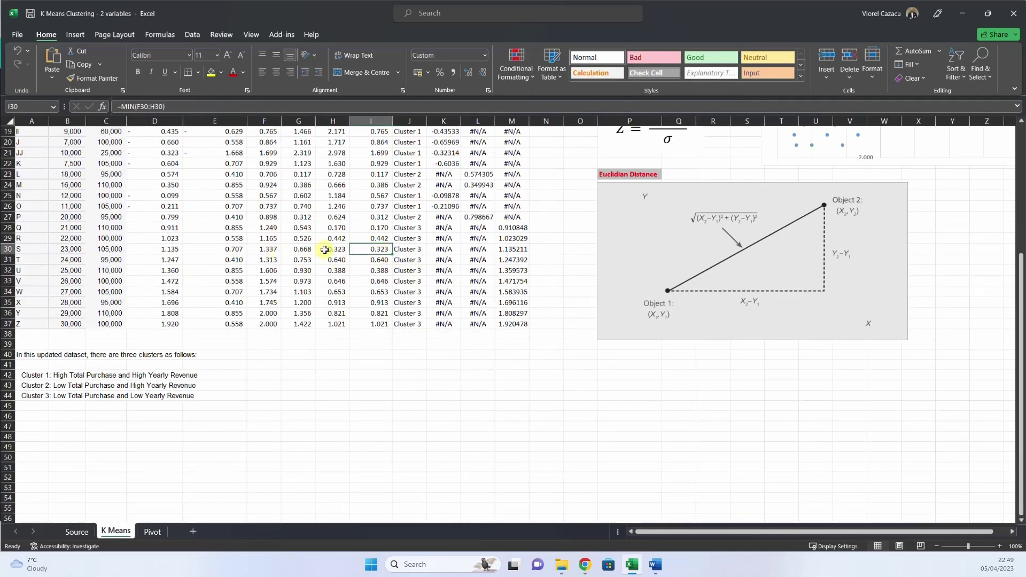
{"action": "left_click", "coordinate": [398, 250]}
{"action": "scroll", "coordinate": [343, 252], "scroll_direction": "up", "scroll_amount": 6}
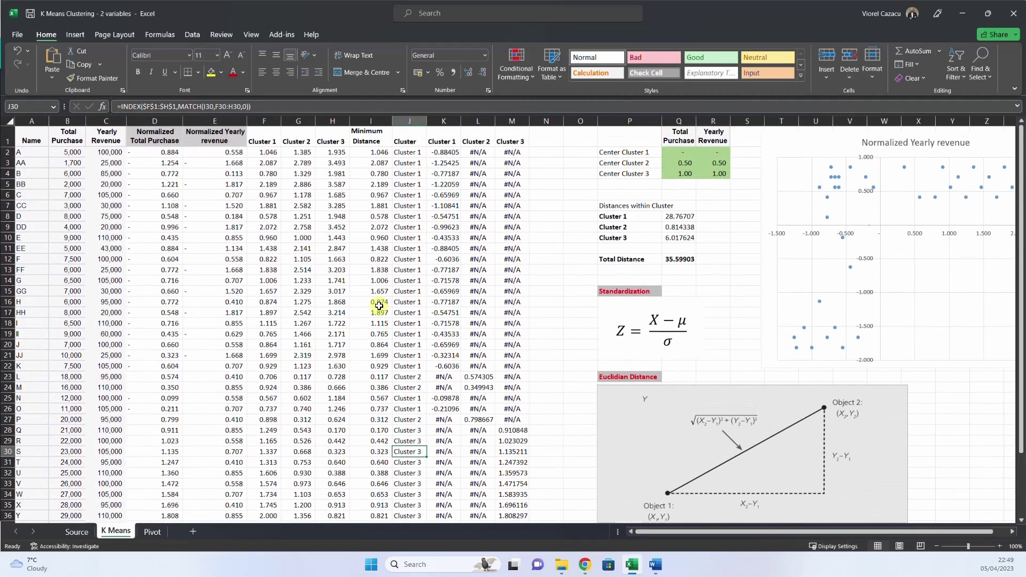
{"action": "left_click", "coordinate": [69, 152]}
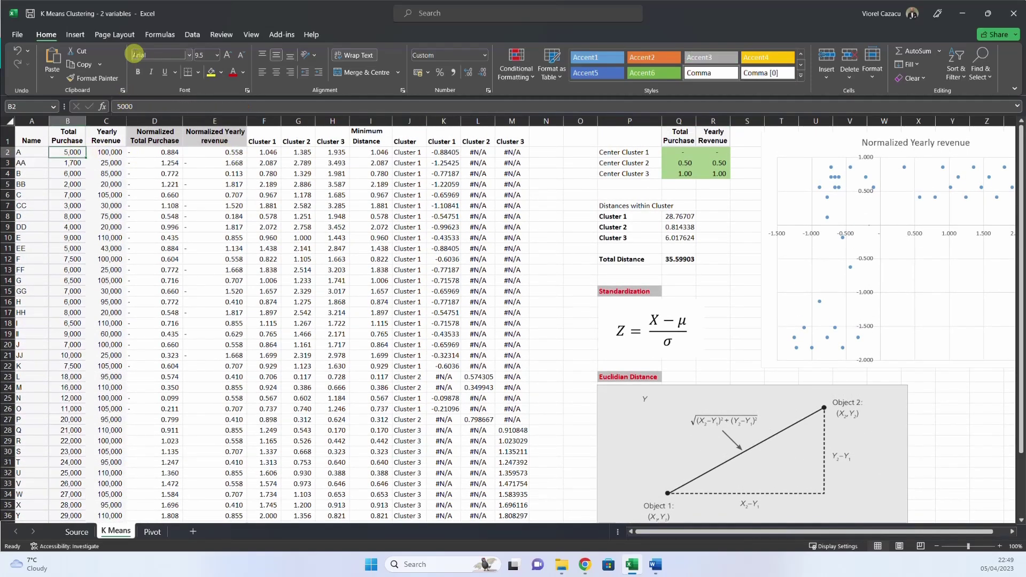
{"action": "left_click", "coordinate": [252, 34]}
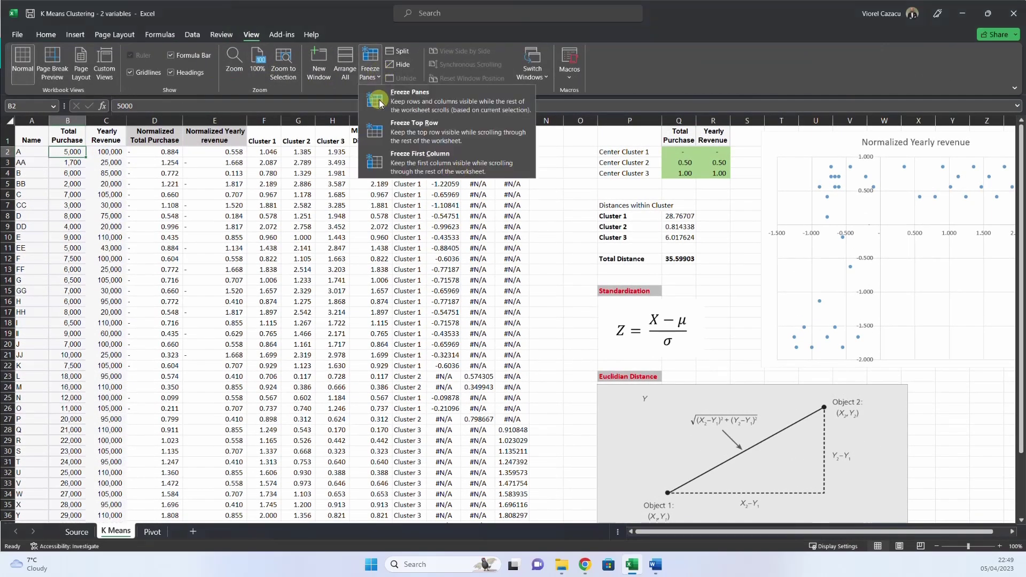
{"action": "left_click", "coordinate": [415, 229]}
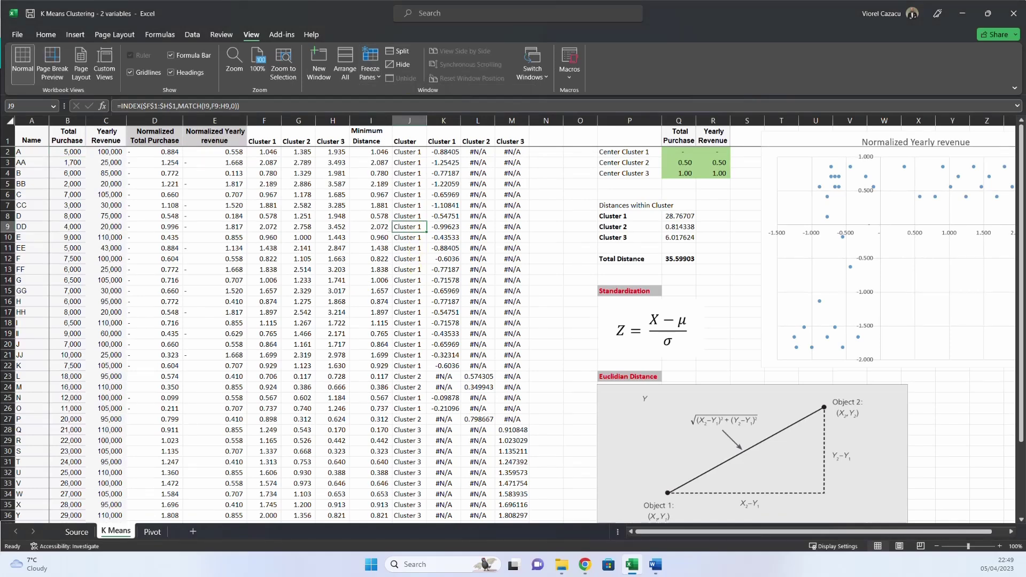
{"action": "left_click", "coordinate": [672, 216]}
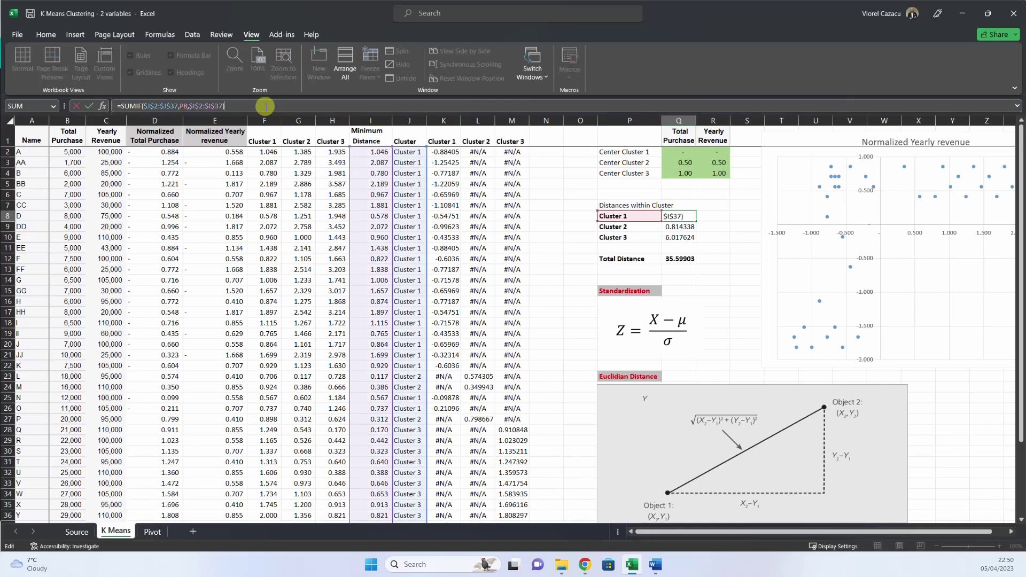
{"action": "key", "text": "F2"}
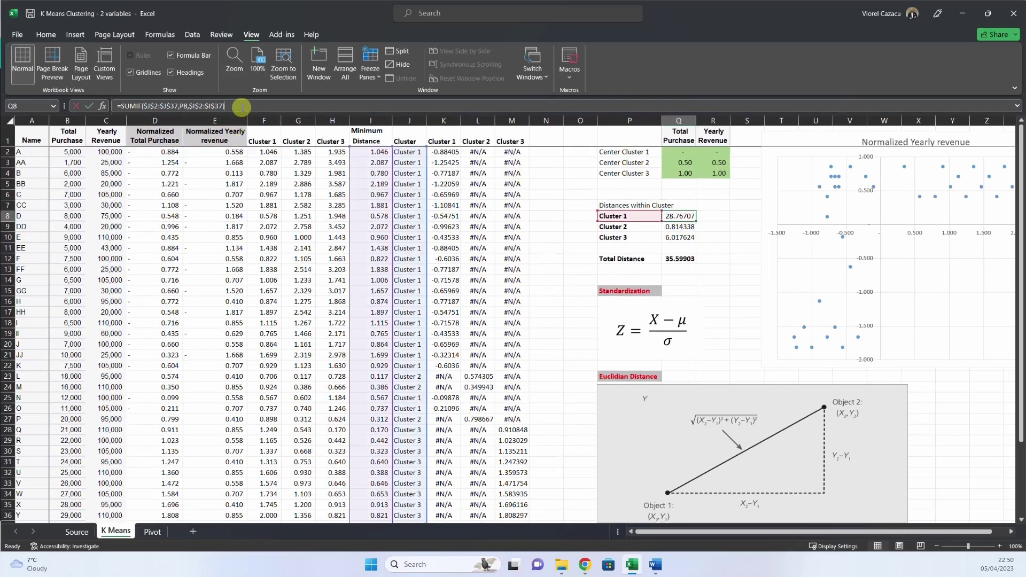
{"action": "key", "text": "Escape"}
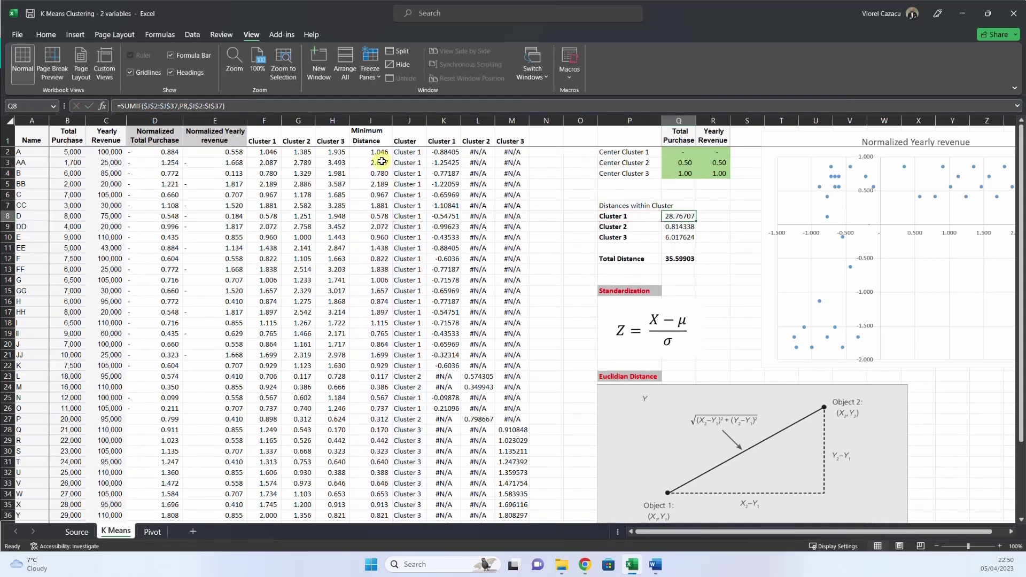
{"action": "left_click", "coordinate": [376, 153]}
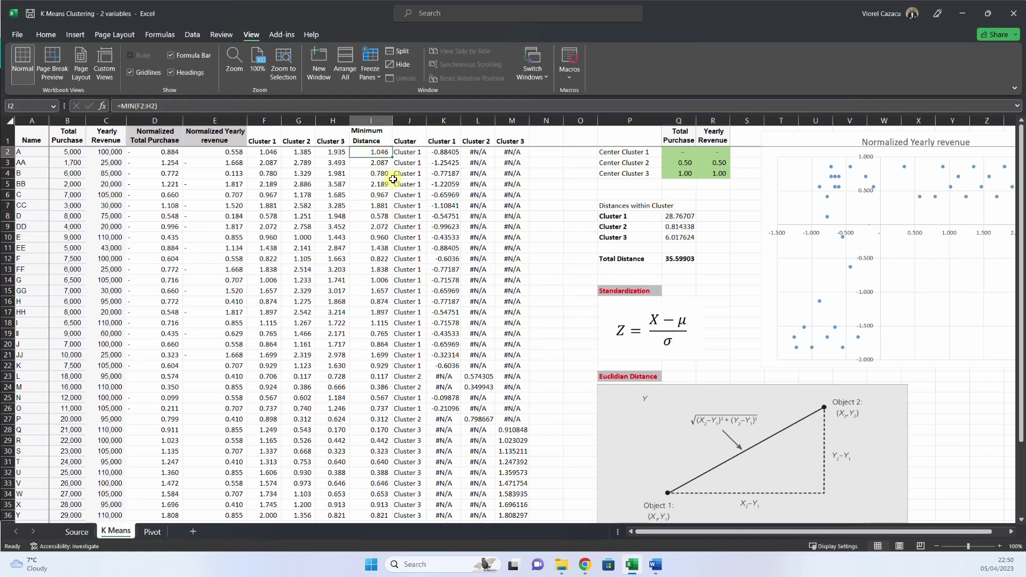
{"action": "left_click", "coordinate": [674, 219]}
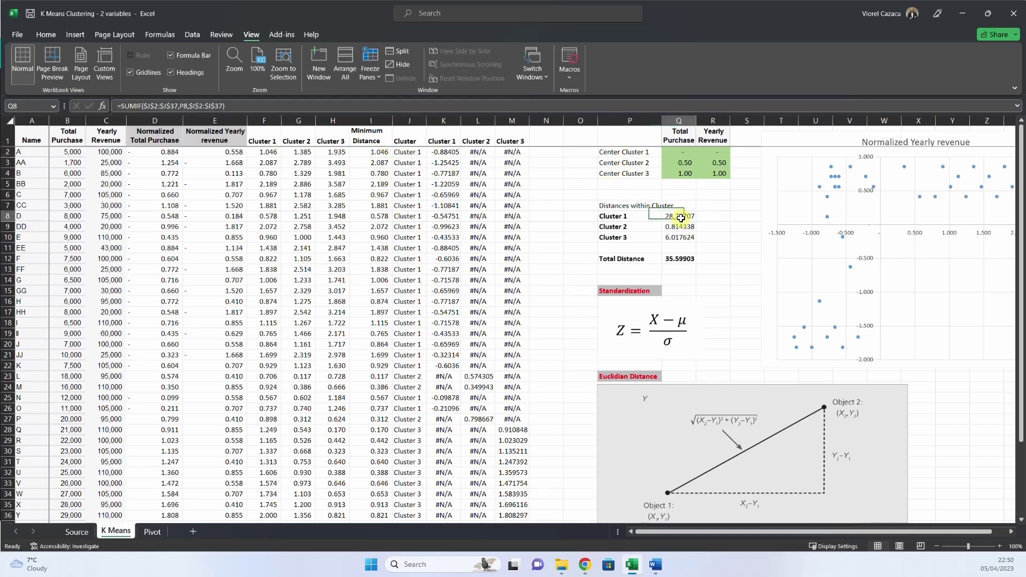
{"action": "left_click", "coordinate": [244, 106]}
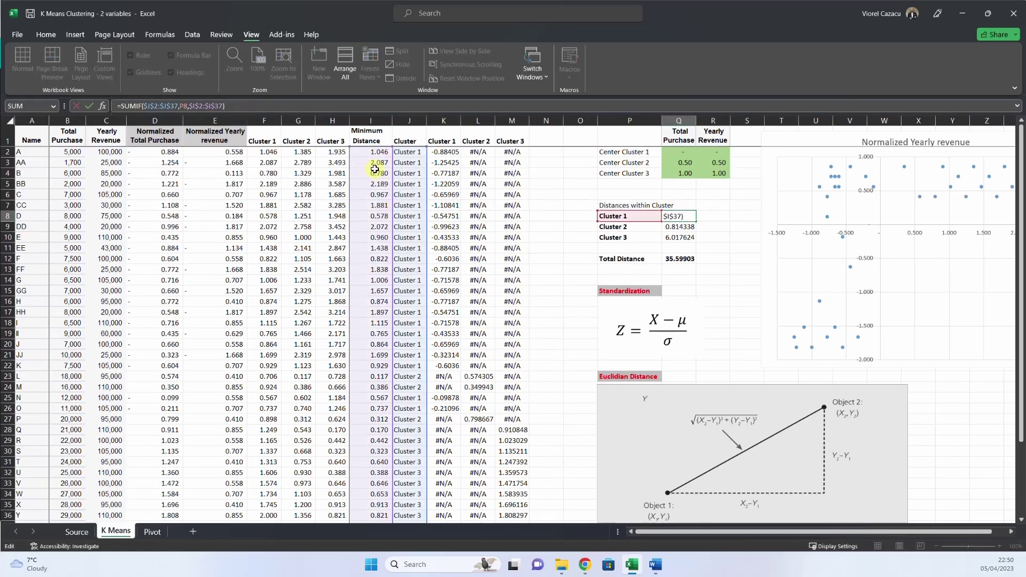
{"action": "key", "text": "Escape"}
{"action": "left_click", "coordinate": [679, 237]}
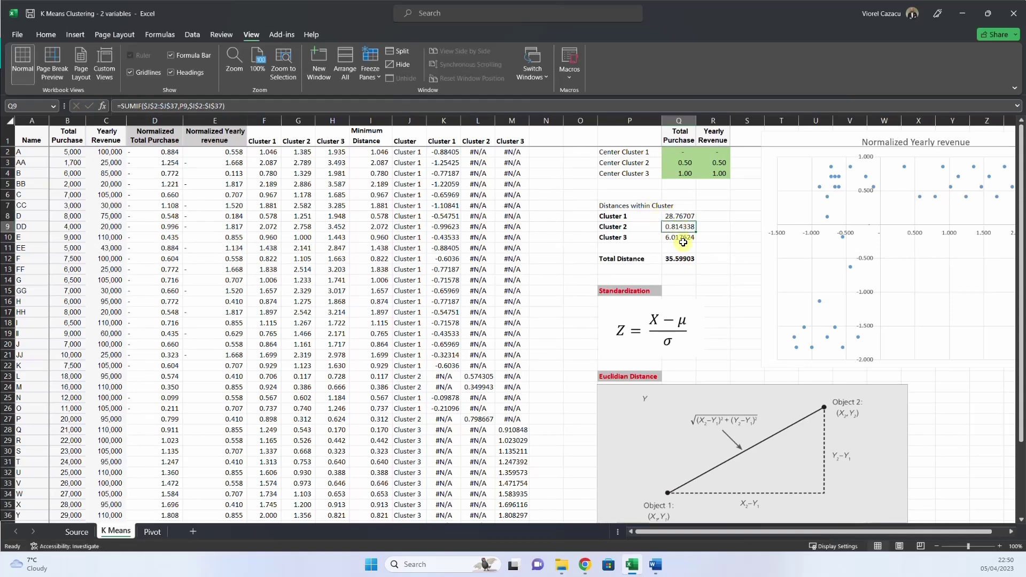
Step: Verify Q12's Total Distance of 35.59903 equals the summed cluster distances above it
{"action": "left_click", "coordinate": [680, 262]}
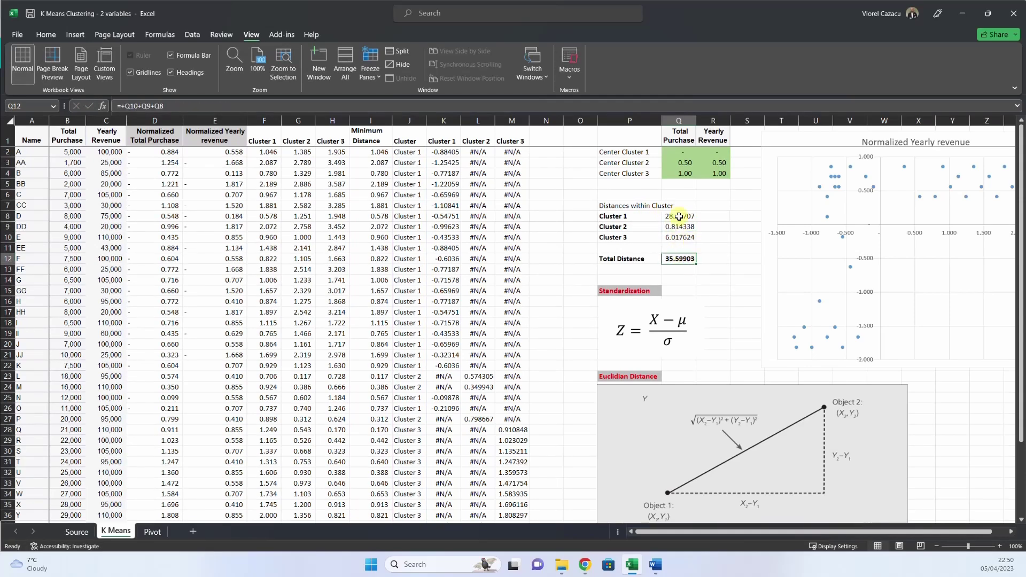
{"action": "left_click_drag", "start_coordinate": [679, 216], "coordinate": [686, 243]}
{"action": "left_click", "coordinate": [679, 260]}
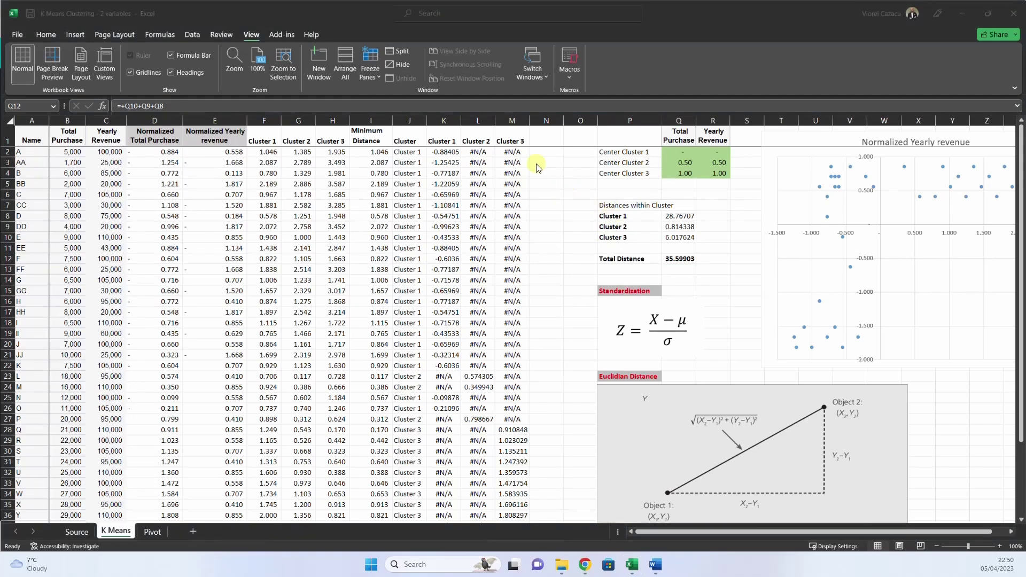
Step: Open Solver and set the variable cells to the cluster centres Q2:R4
{"action": "left_click", "coordinate": [190, 34]}
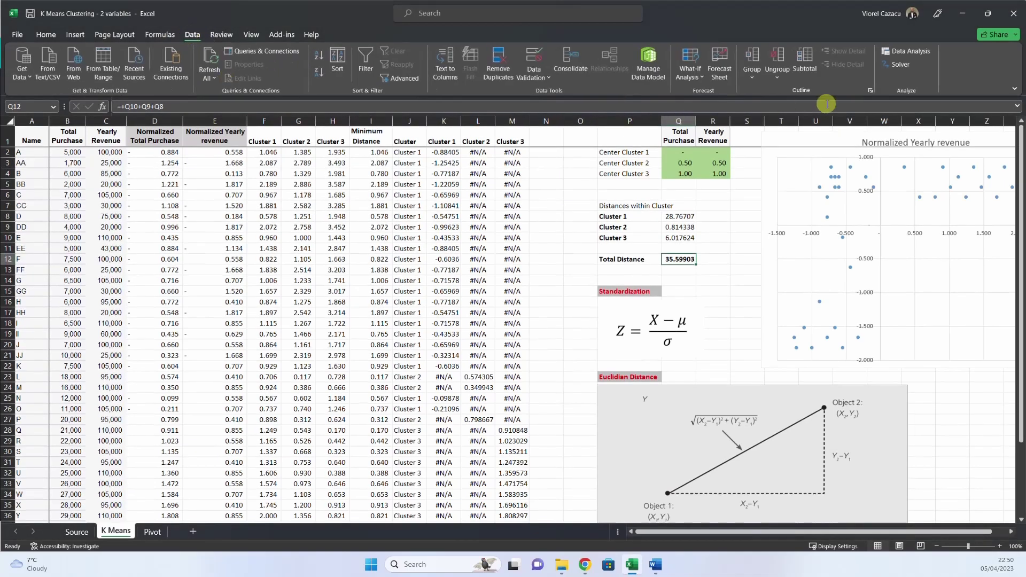
{"action": "left_click", "coordinate": [900, 64]}
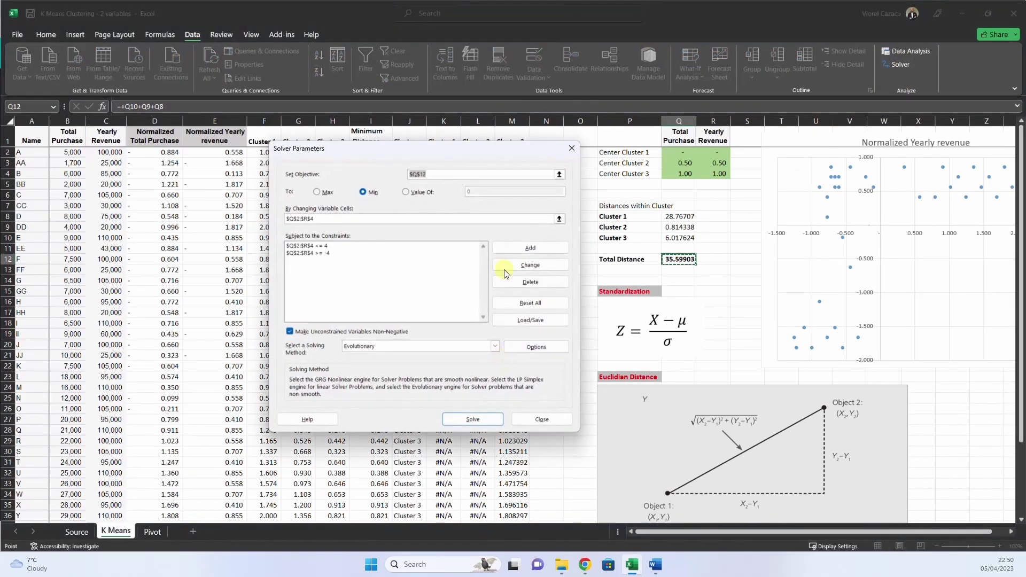
{"action": "left_click_drag", "start_coordinate": [451, 154], "coordinate": [413, 205]}
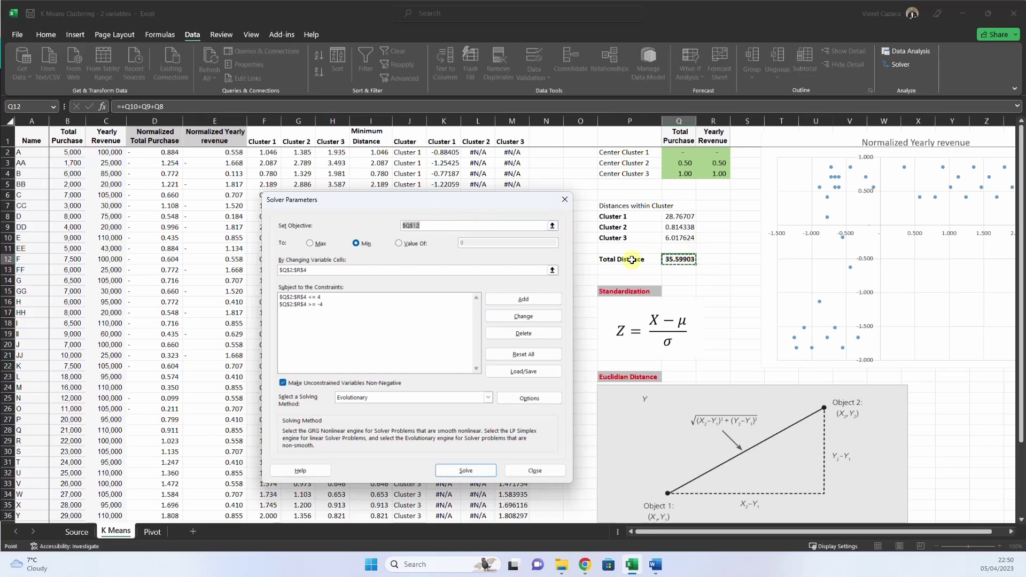
{"action": "left_click", "coordinate": [317, 272]}
{"action": "left_click", "coordinate": [321, 269]}
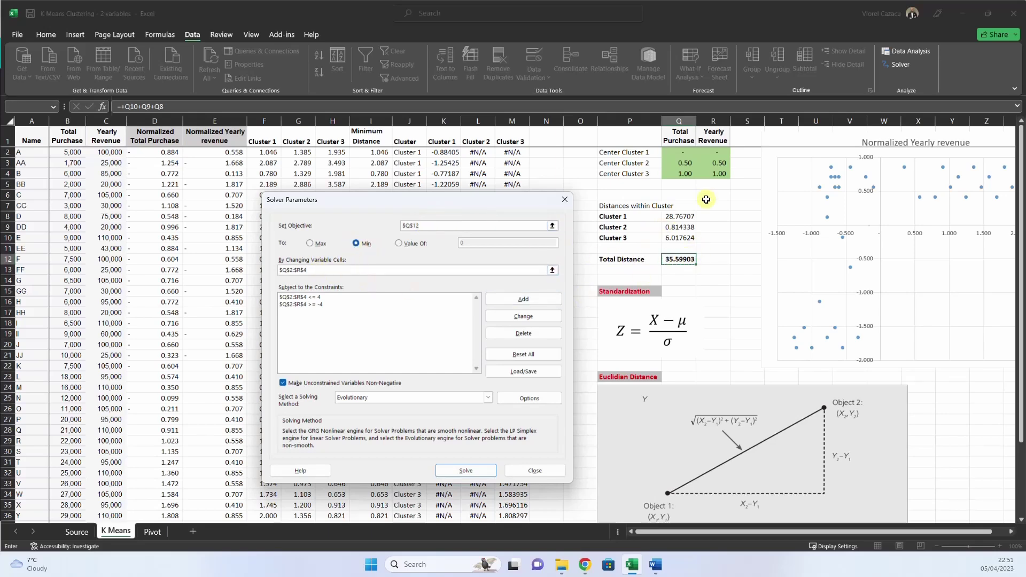
{"action": "left_click_drag", "start_coordinate": [687, 154], "coordinate": [709, 172]}
Step: Check the normalized columns, then reopen Solver with Alt+A, Y, 2 and select the -4 constraint
{"action": "left_click", "coordinate": [171, 121]}
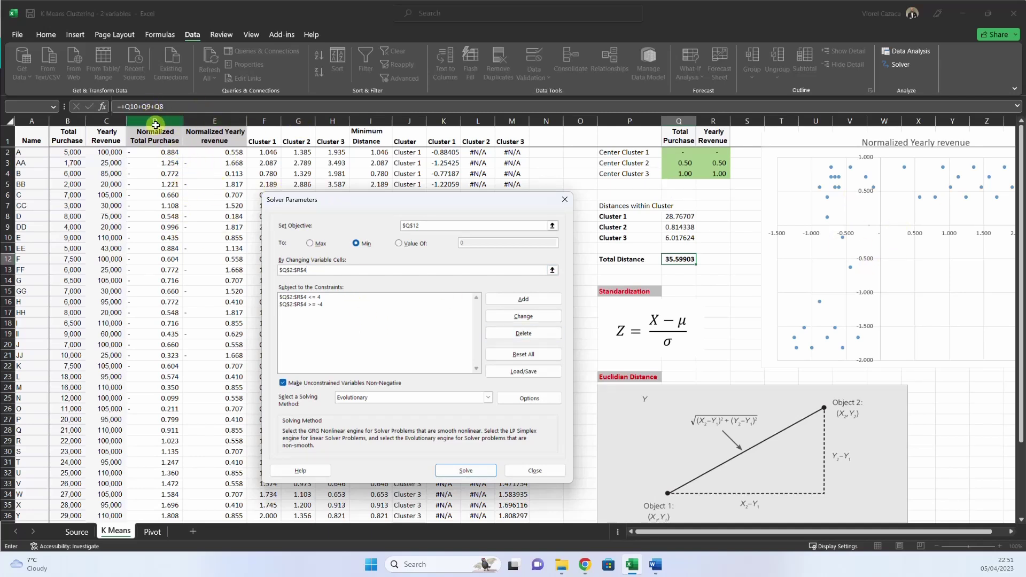
{"action": "left_click", "coordinate": [204, 119]}
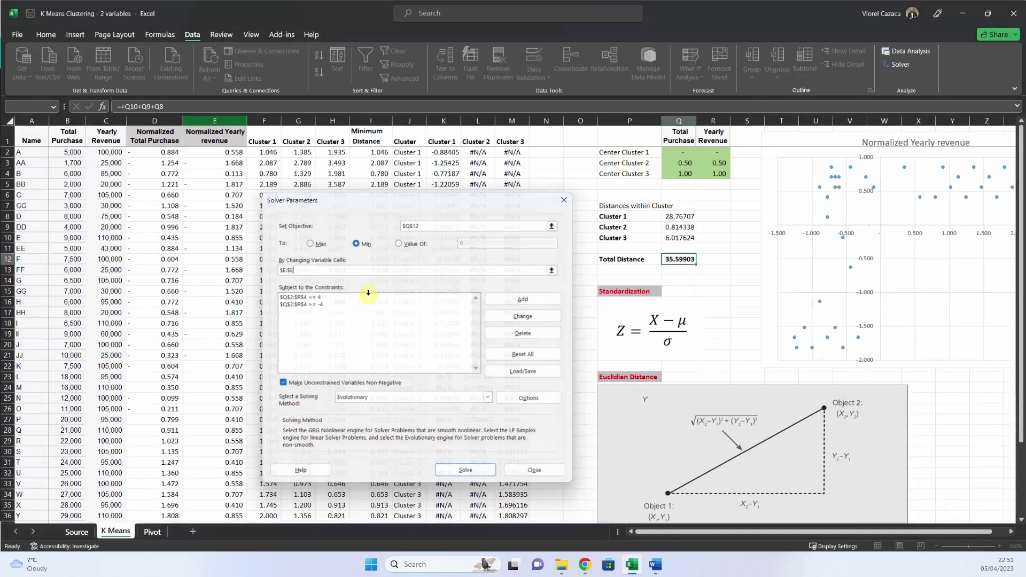
{"action": "key", "text": "Escape"}
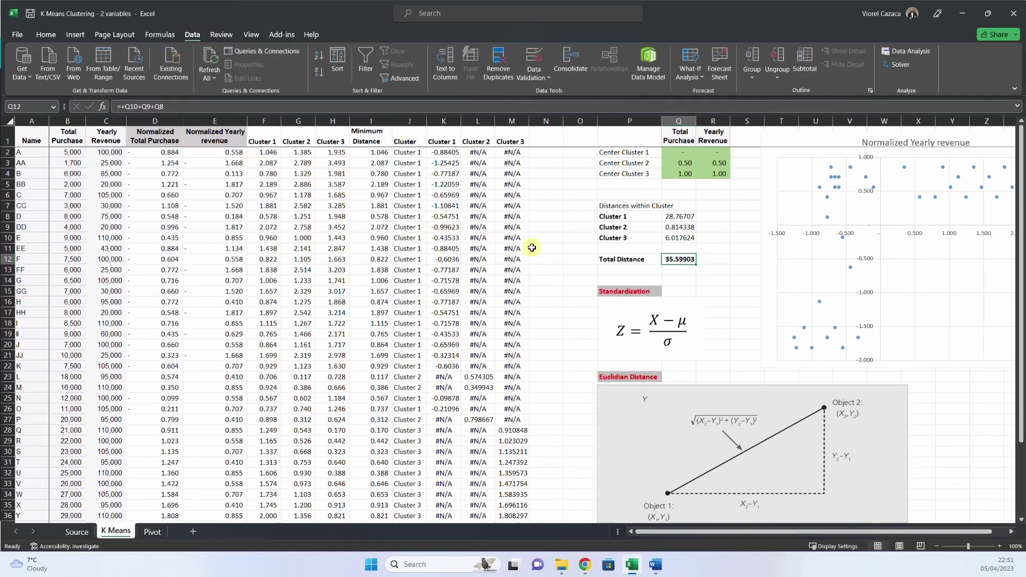
{"action": "key", "text": "alt+a"}
{"action": "key", "text": "y"}
{"action": "key", "text": "2"}
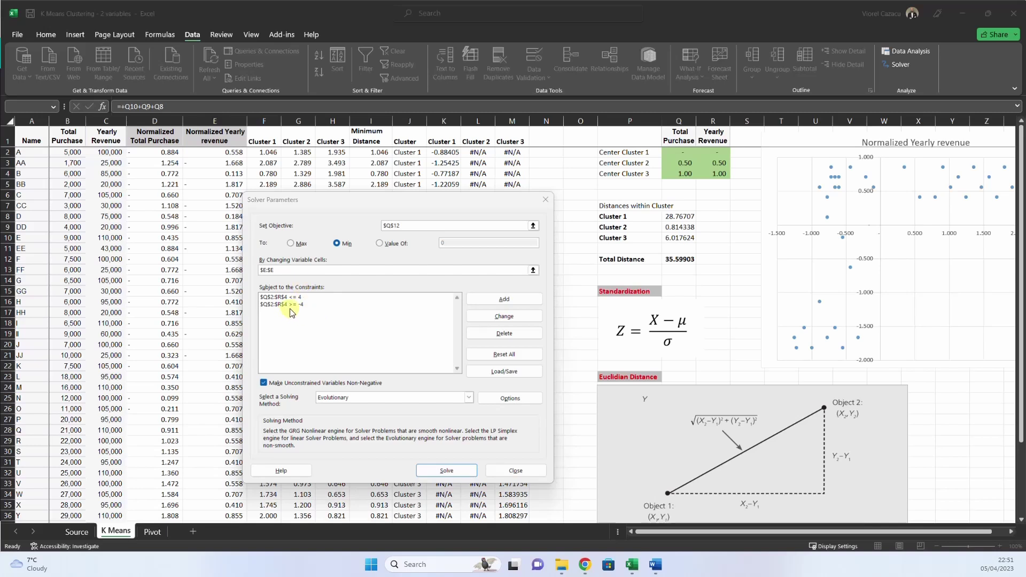
{"action": "left_click", "coordinate": [308, 306]}
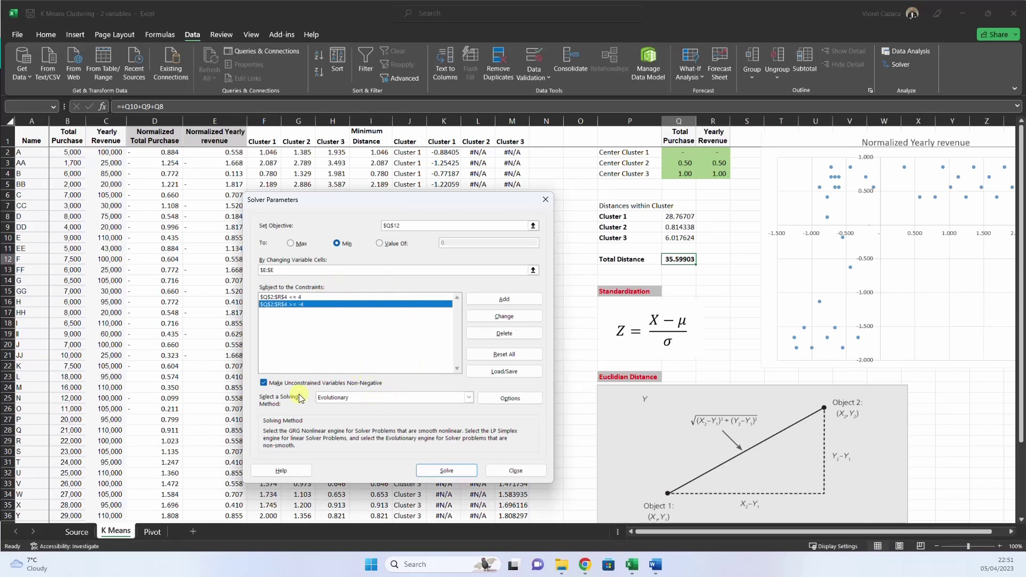
Step: Allow negative variable values, choose the Evolutionary method, and run Solver
{"action": "left_click", "coordinate": [264, 384]}
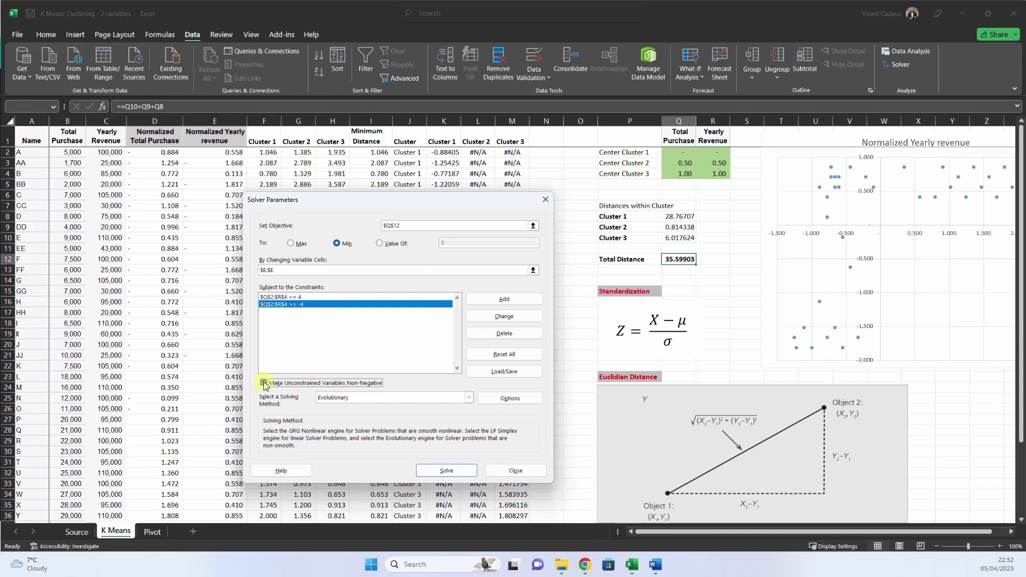
{"action": "left_click", "coordinate": [356, 398]}
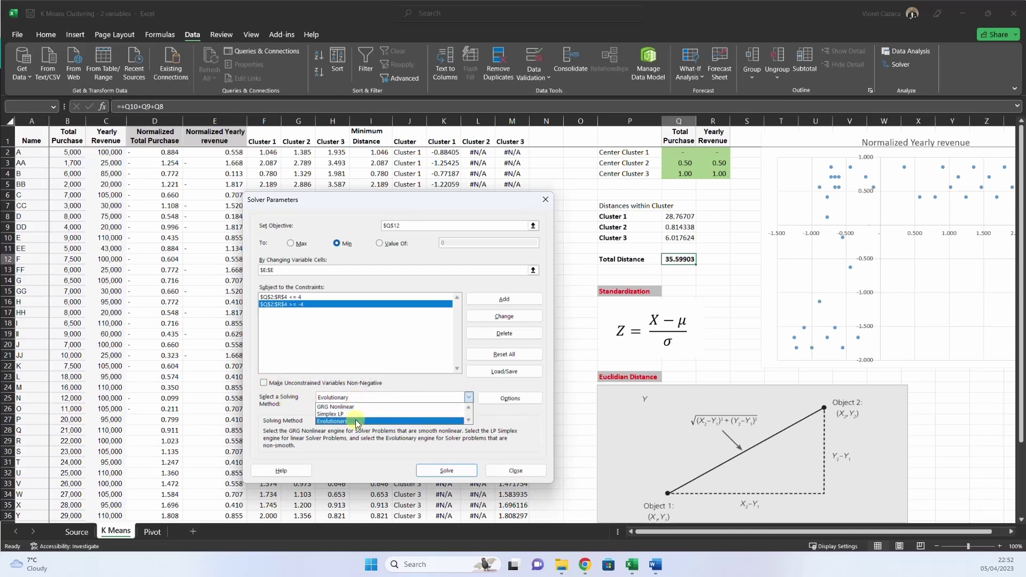
{"action": "left_click", "coordinate": [356, 422]}
{"action": "left_click", "coordinate": [354, 399]}
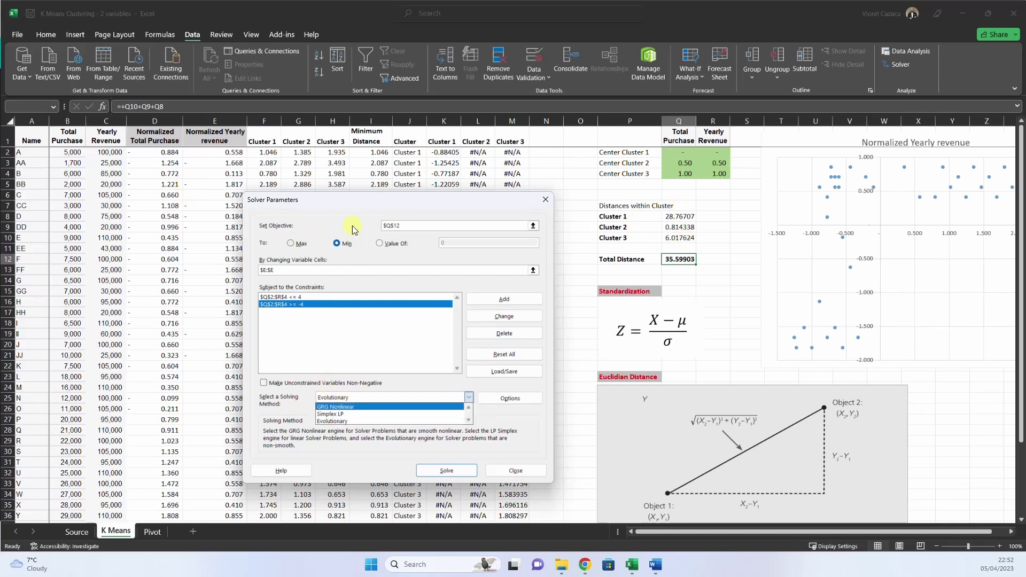
{"action": "left_click", "coordinate": [352, 202]}
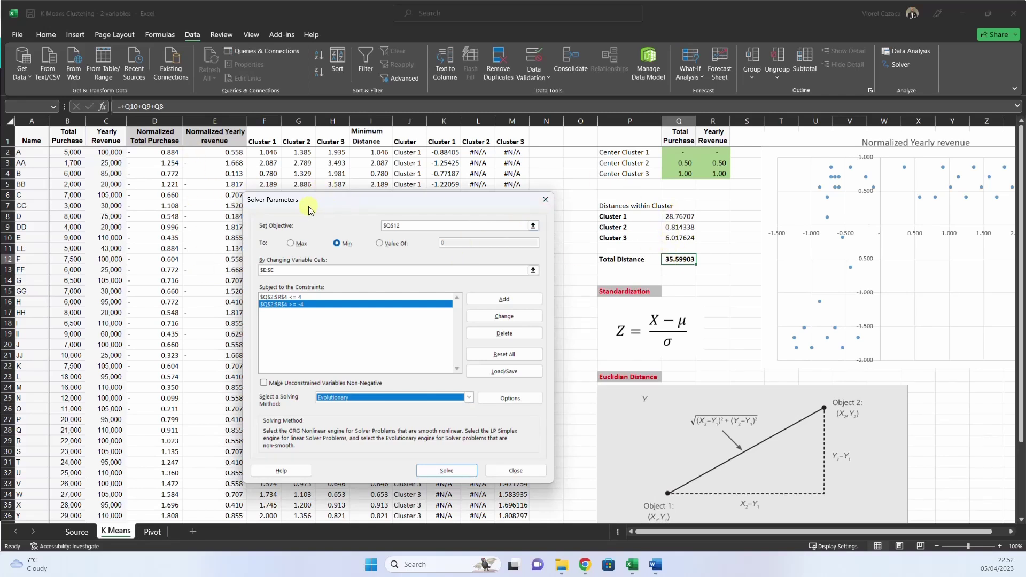
{"action": "left_click", "coordinate": [358, 398]}
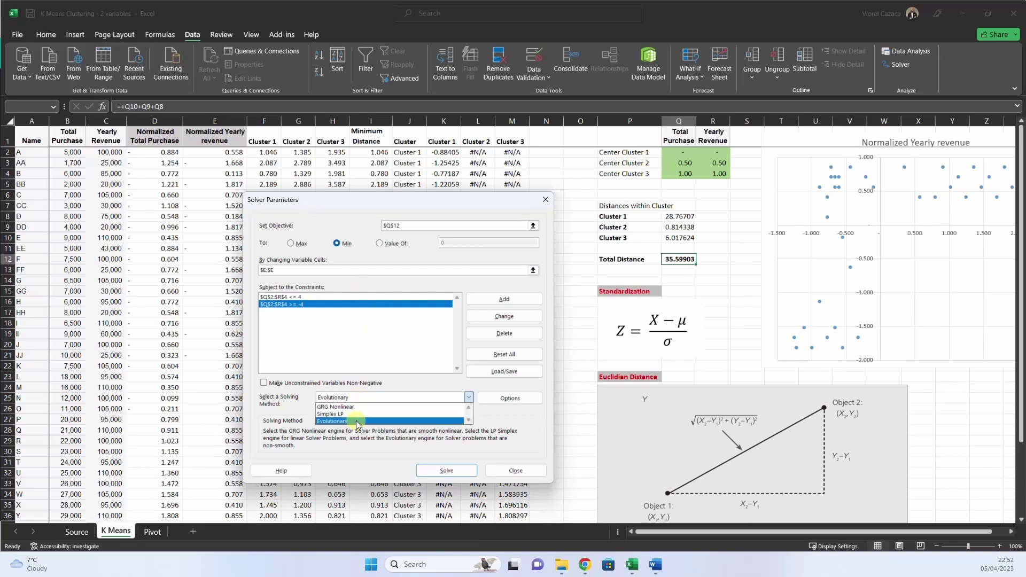
{"action": "left_click", "coordinate": [357, 423]}
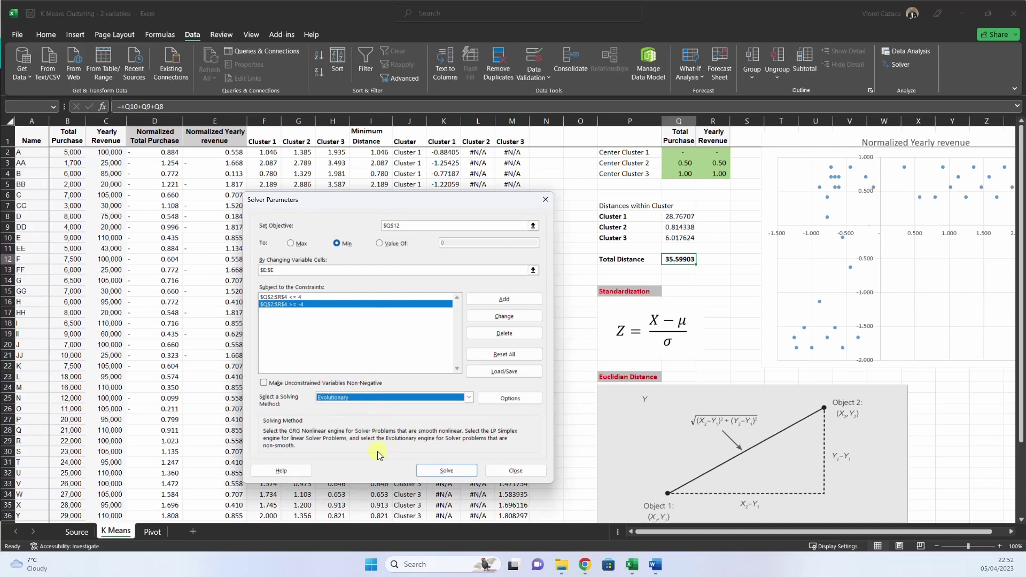
{"action": "left_click", "coordinate": [448, 471]}
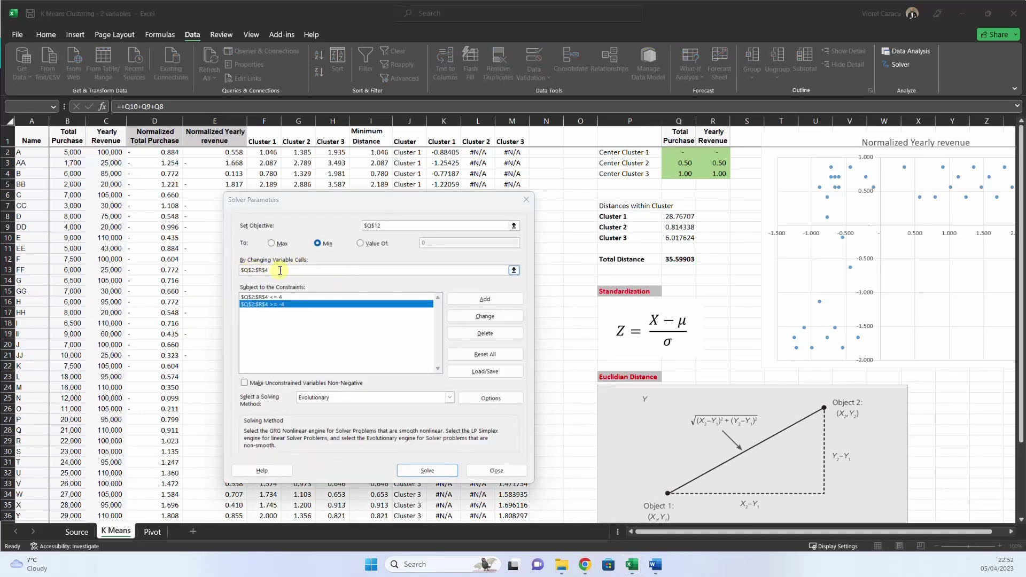
Step: Recheck Q2:R4 and the ±4 constraints, then solve to cut Total Distance to 13.64205
{"action": "left_click", "coordinate": [280, 271]}
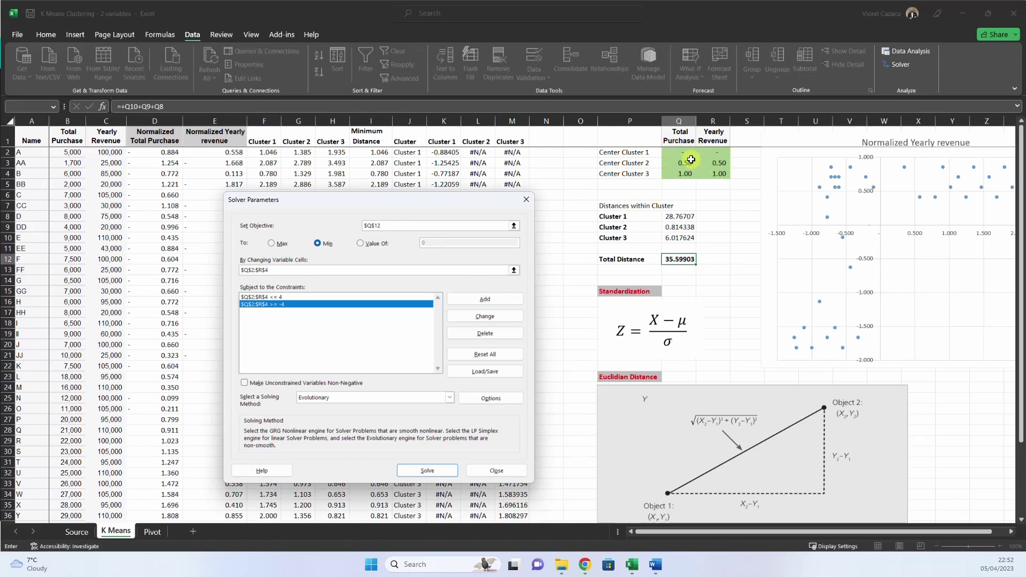
{"action": "left_click", "coordinate": [284, 295]}
{"action": "left_click", "coordinate": [275, 304]}
{"action": "left_click", "coordinate": [432, 469]}
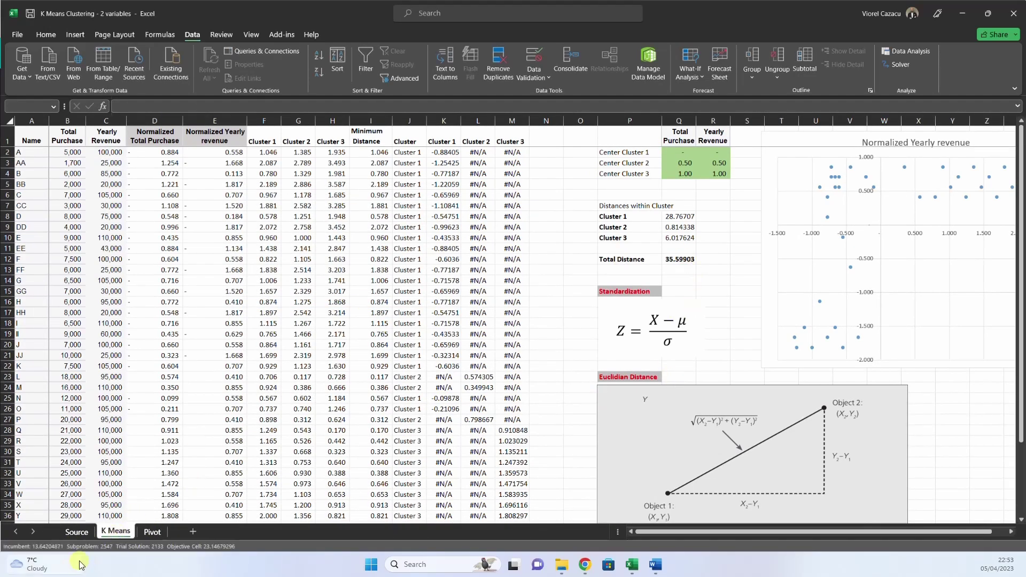
{"action": "mouse_move", "coordinate": [83, 564]}
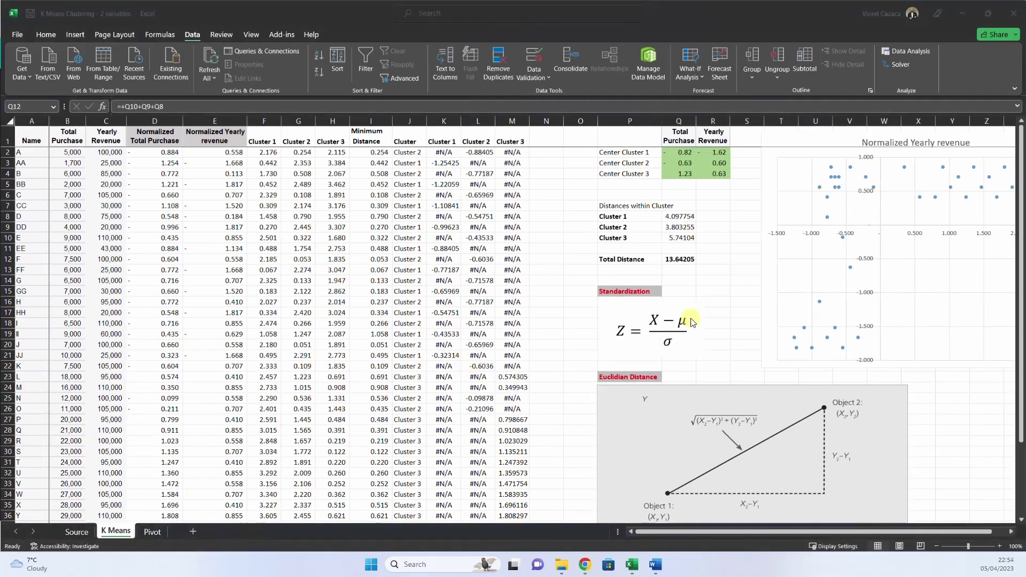
{"action": "left_click", "coordinate": [680, 260]}
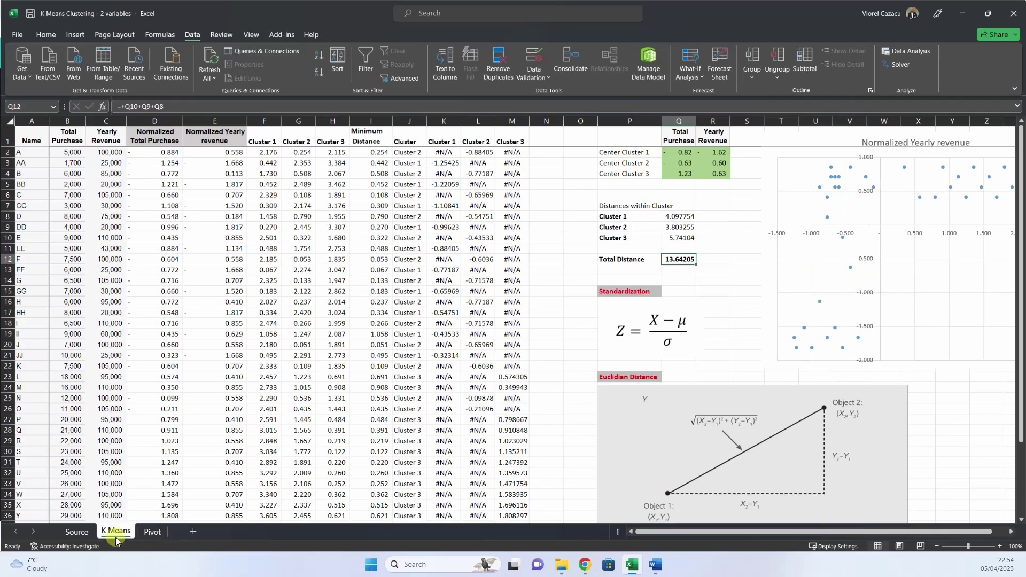
{"action": "left_click", "coordinate": [77, 531]}
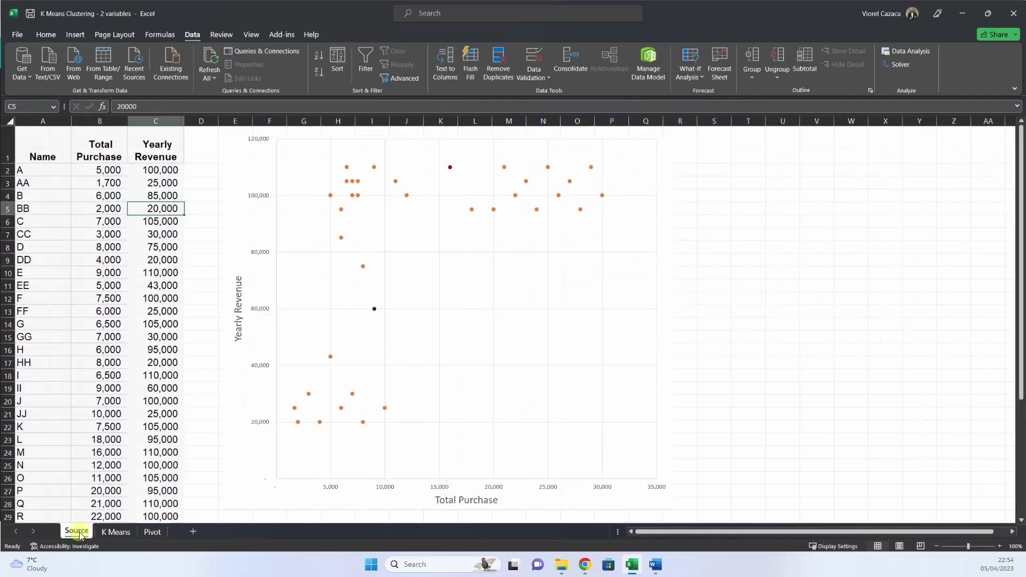
{"action": "left_click", "coordinate": [126, 531]}
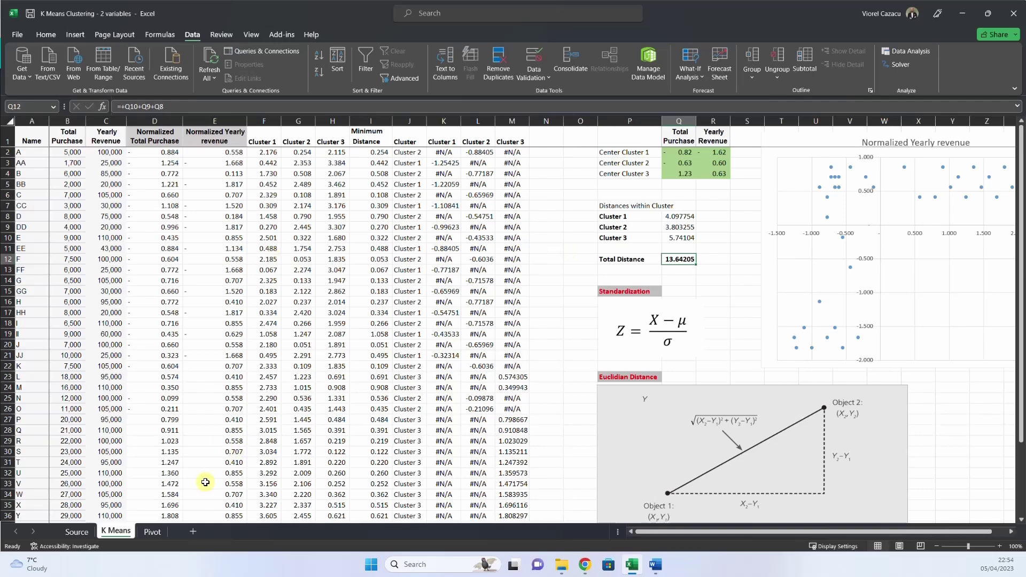
Step: Refresh the pivot table on the Pivot sheet with the new cluster assignments
{"action": "left_click", "coordinate": [151, 533]}
{"action": "left_click", "coordinate": [133, 164]}
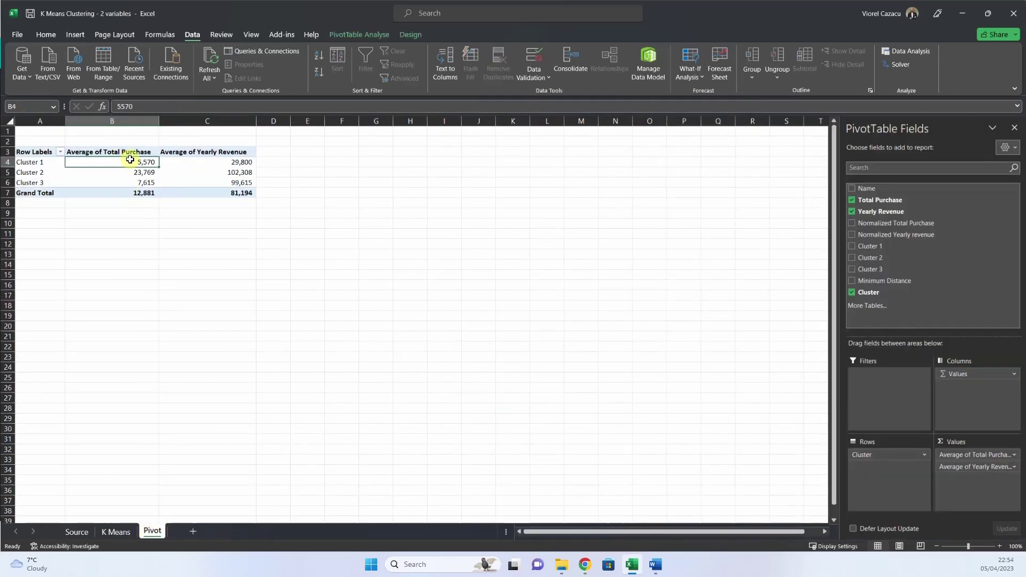
{"action": "right_click", "coordinate": [133, 163]}
{"action": "left_click", "coordinate": [162, 187]}
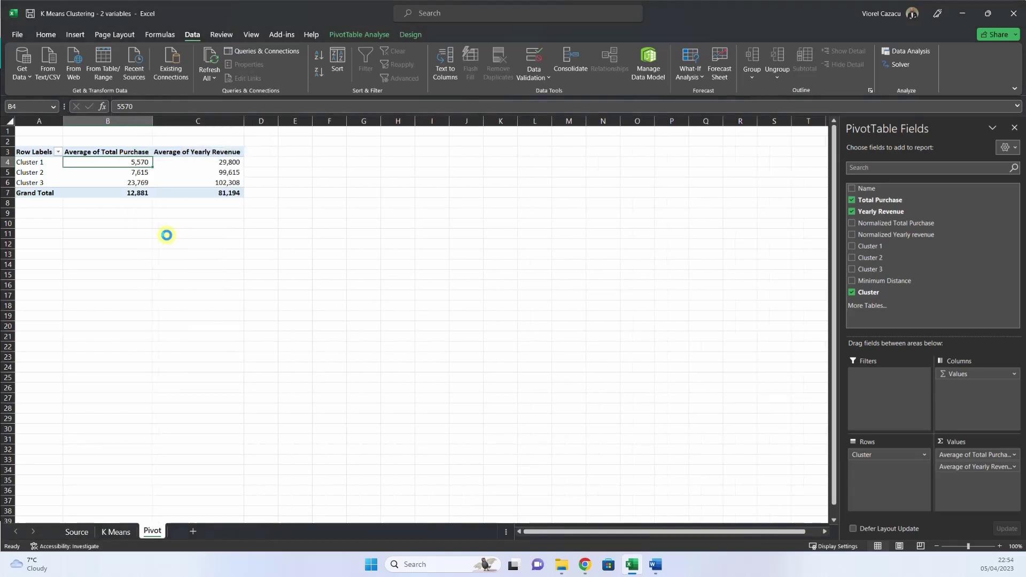
Step: Inspect Cluster 1's averages: 5,570 Total Purchase and 29,800 Yearly Revenue
{"action": "left_click", "coordinate": [36, 164]}
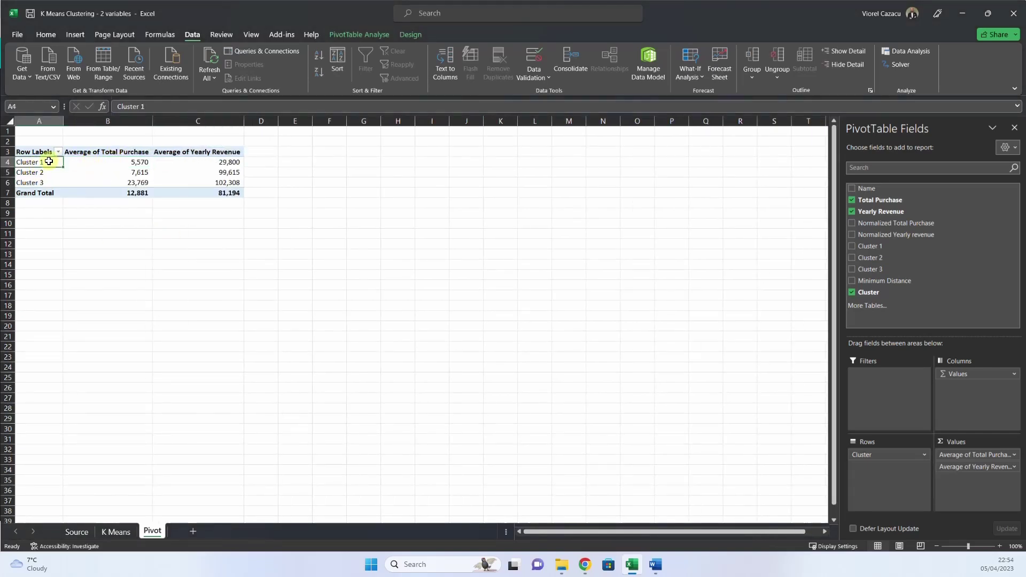
{"action": "left_click", "coordinate": [107, 162]}
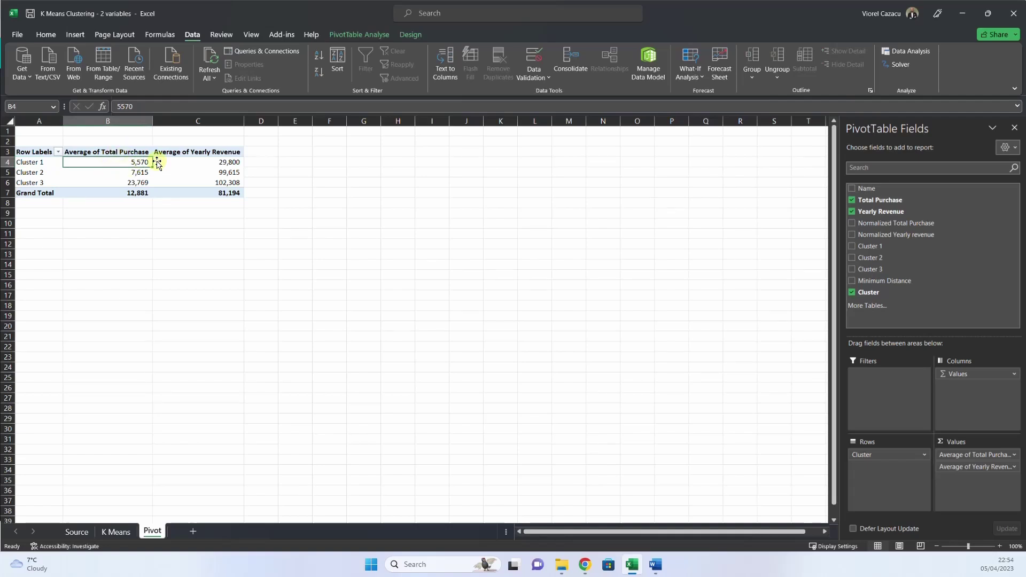
{"action": "left_click", "coordinate": [179, 162]}
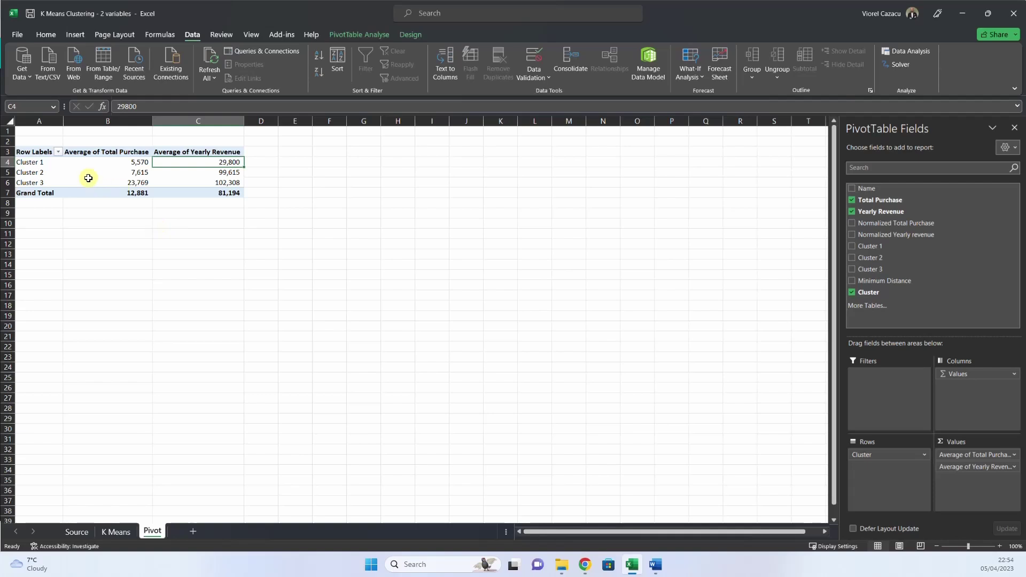
{"action": "left_click_drag", "start_coordinate": [125, 162], "coordinate": [194, 161]}
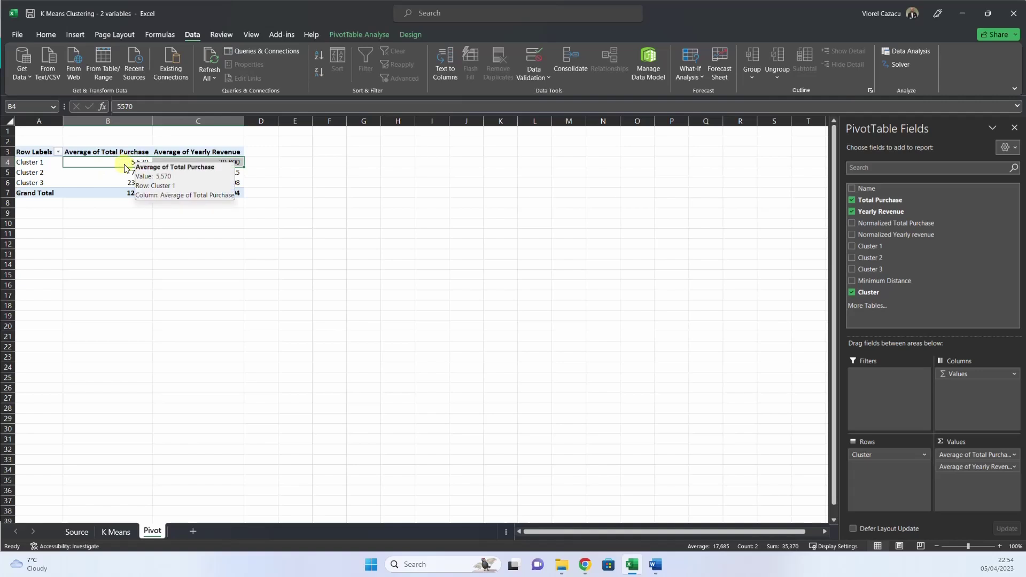
{"action": "left_click", "coordinate": [121, 163]}
{"action": "left_click", "coordinate": [217, 160]}
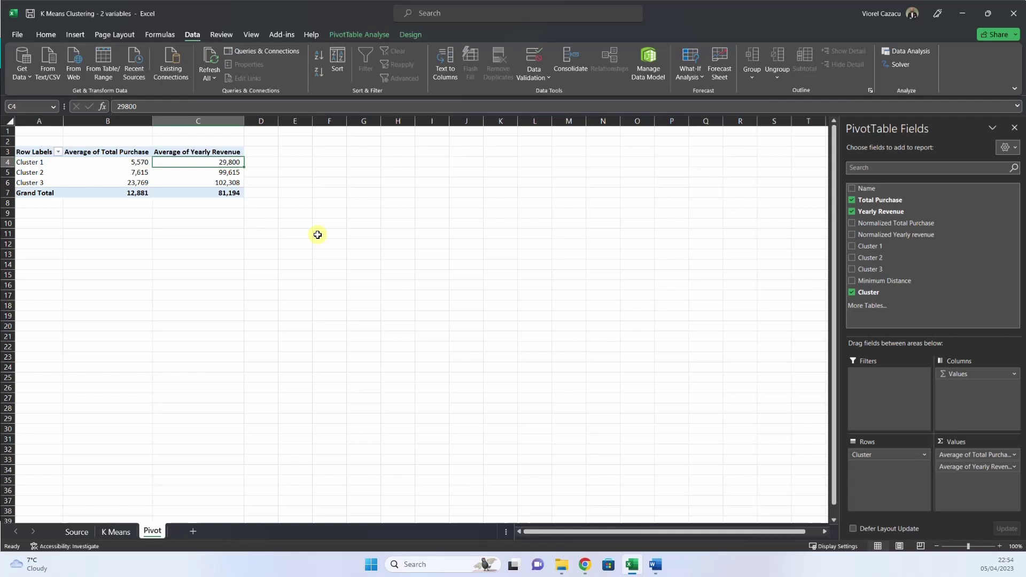
{"action": "left_click", "coordinate": [141, 175]}
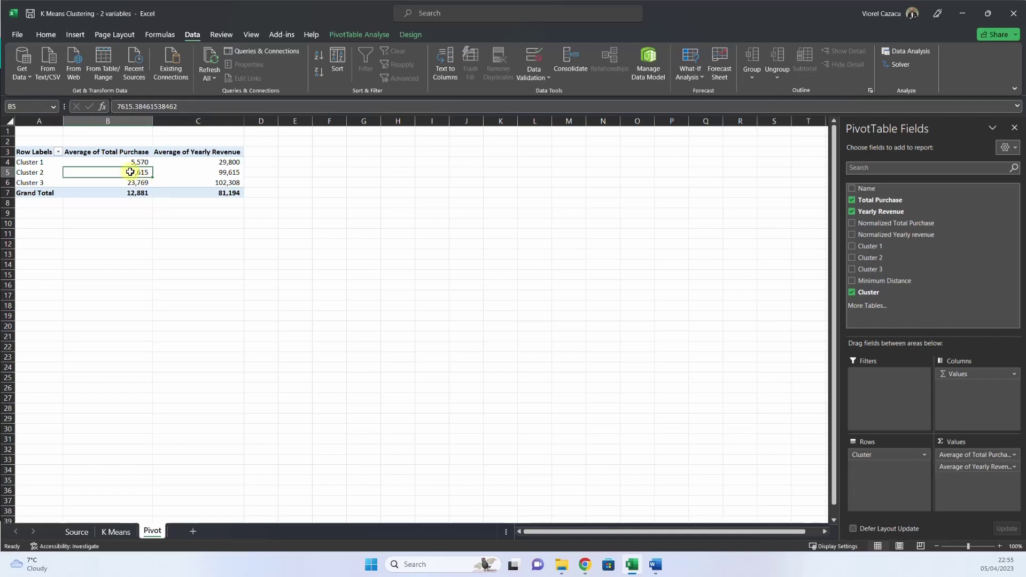
{"action": "left_click", "coordinate": [191, 176]}
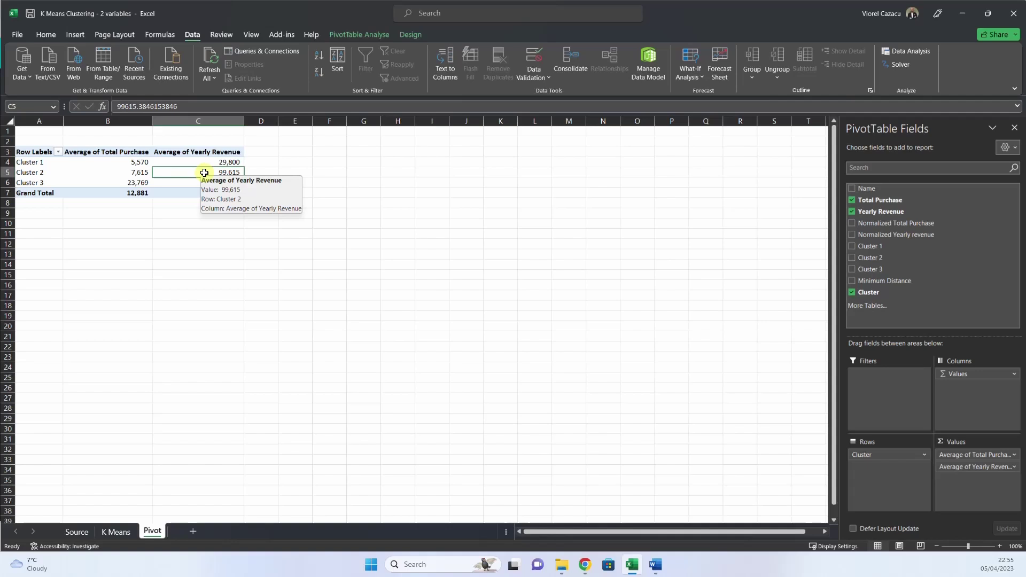
{"action": "left_click", "coordinate": [154, 222]}
{"action": "left_click", "coordinate": [140, 185]}
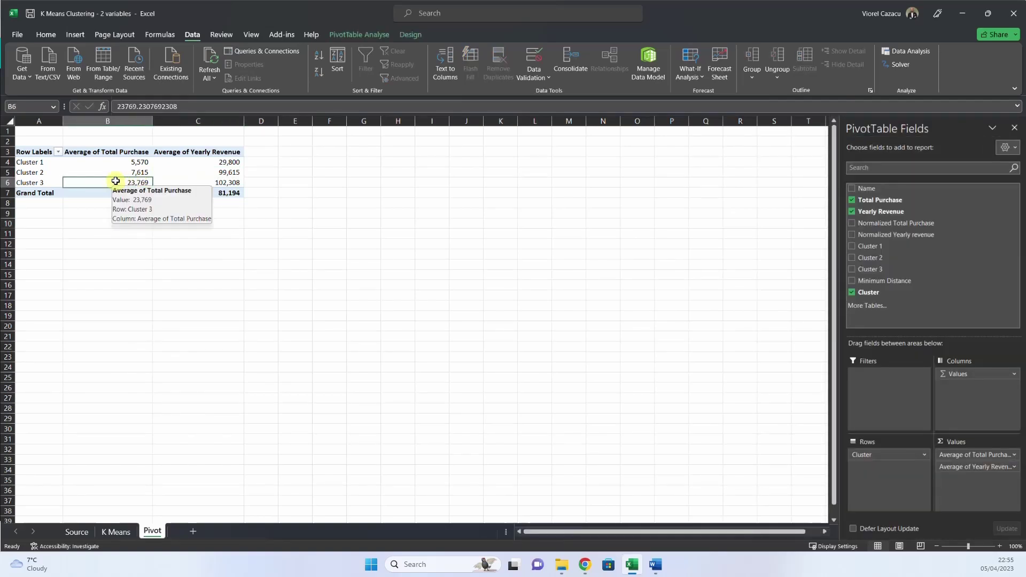
{"action": "left_click", "coordinate": [189, 185]}
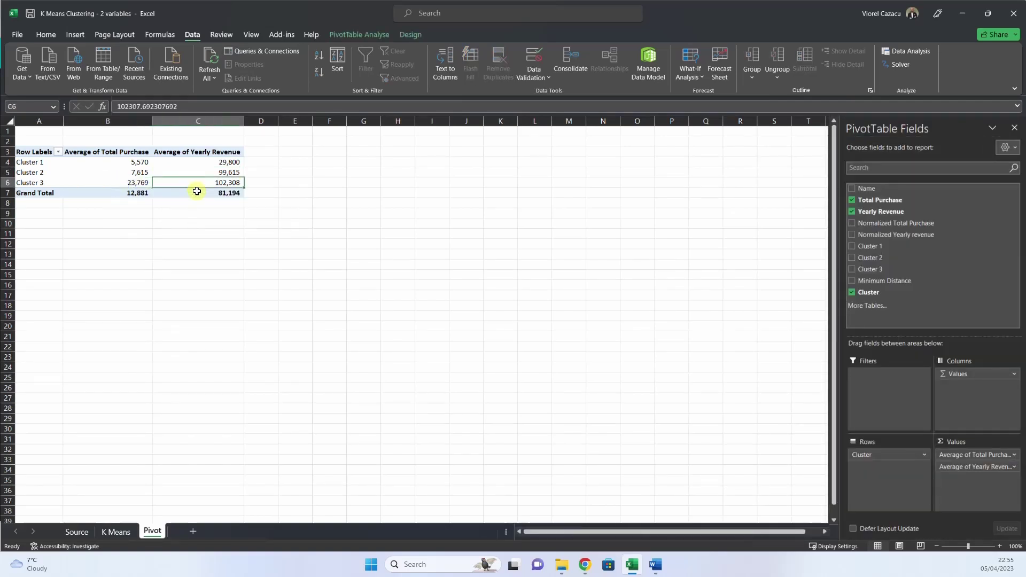